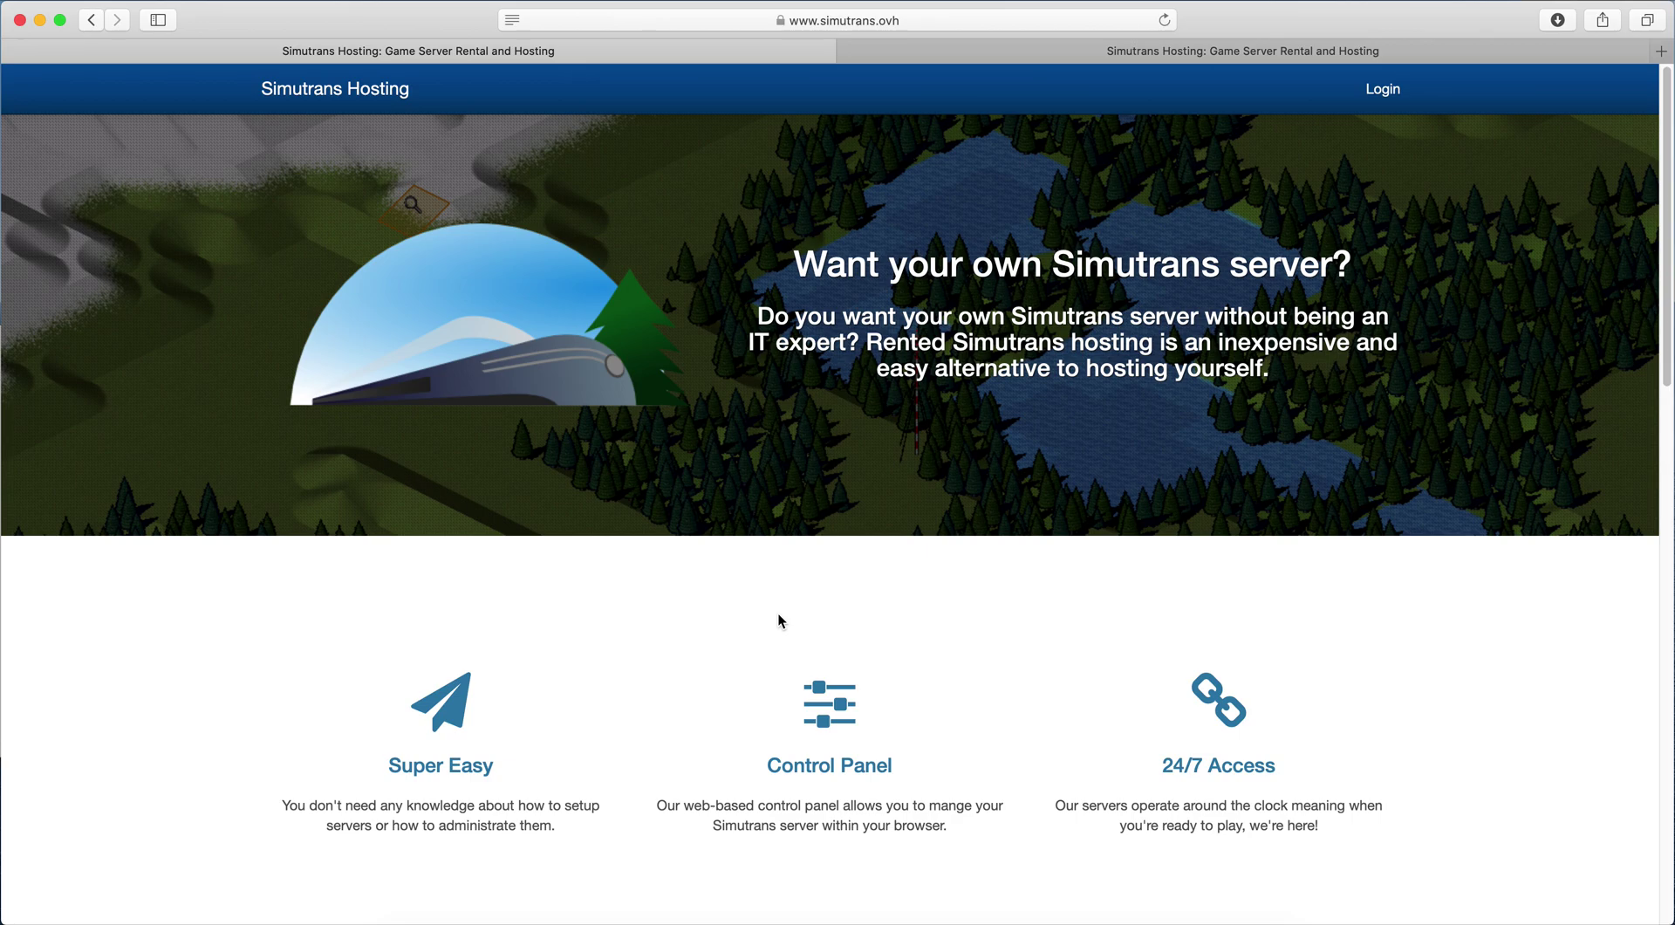
- Review the pricing and sign-up section, get started from the signed-in account and create a server in Gravelines, France
scroll(778, 619, "down", 10)
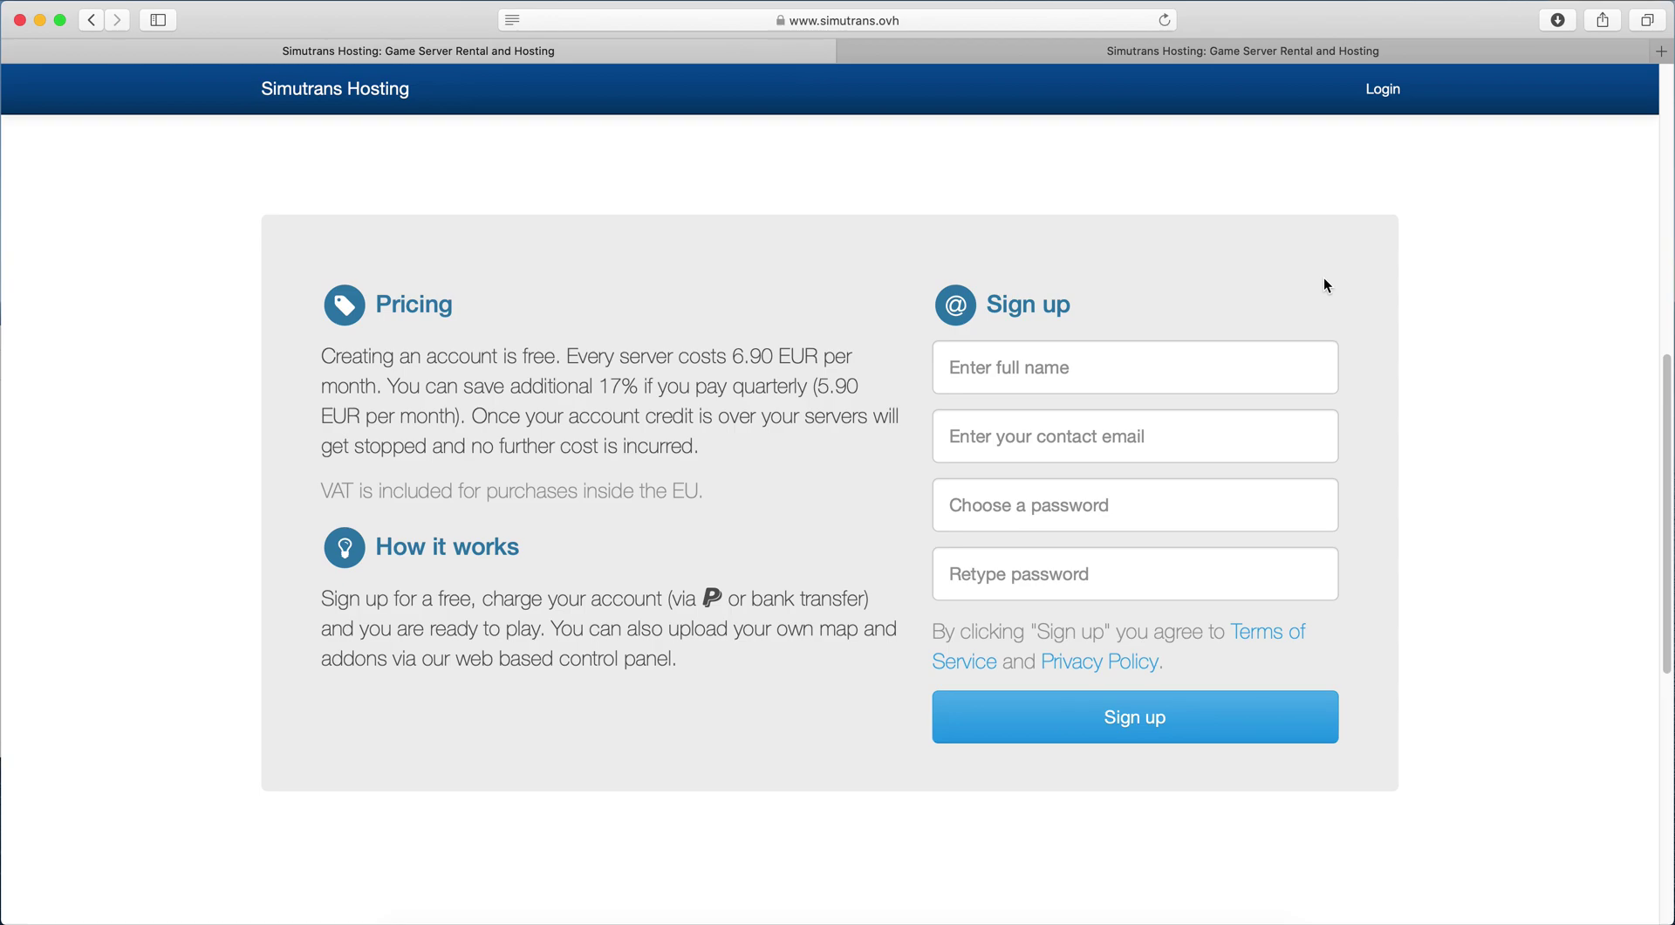
left_click(1237, 50)
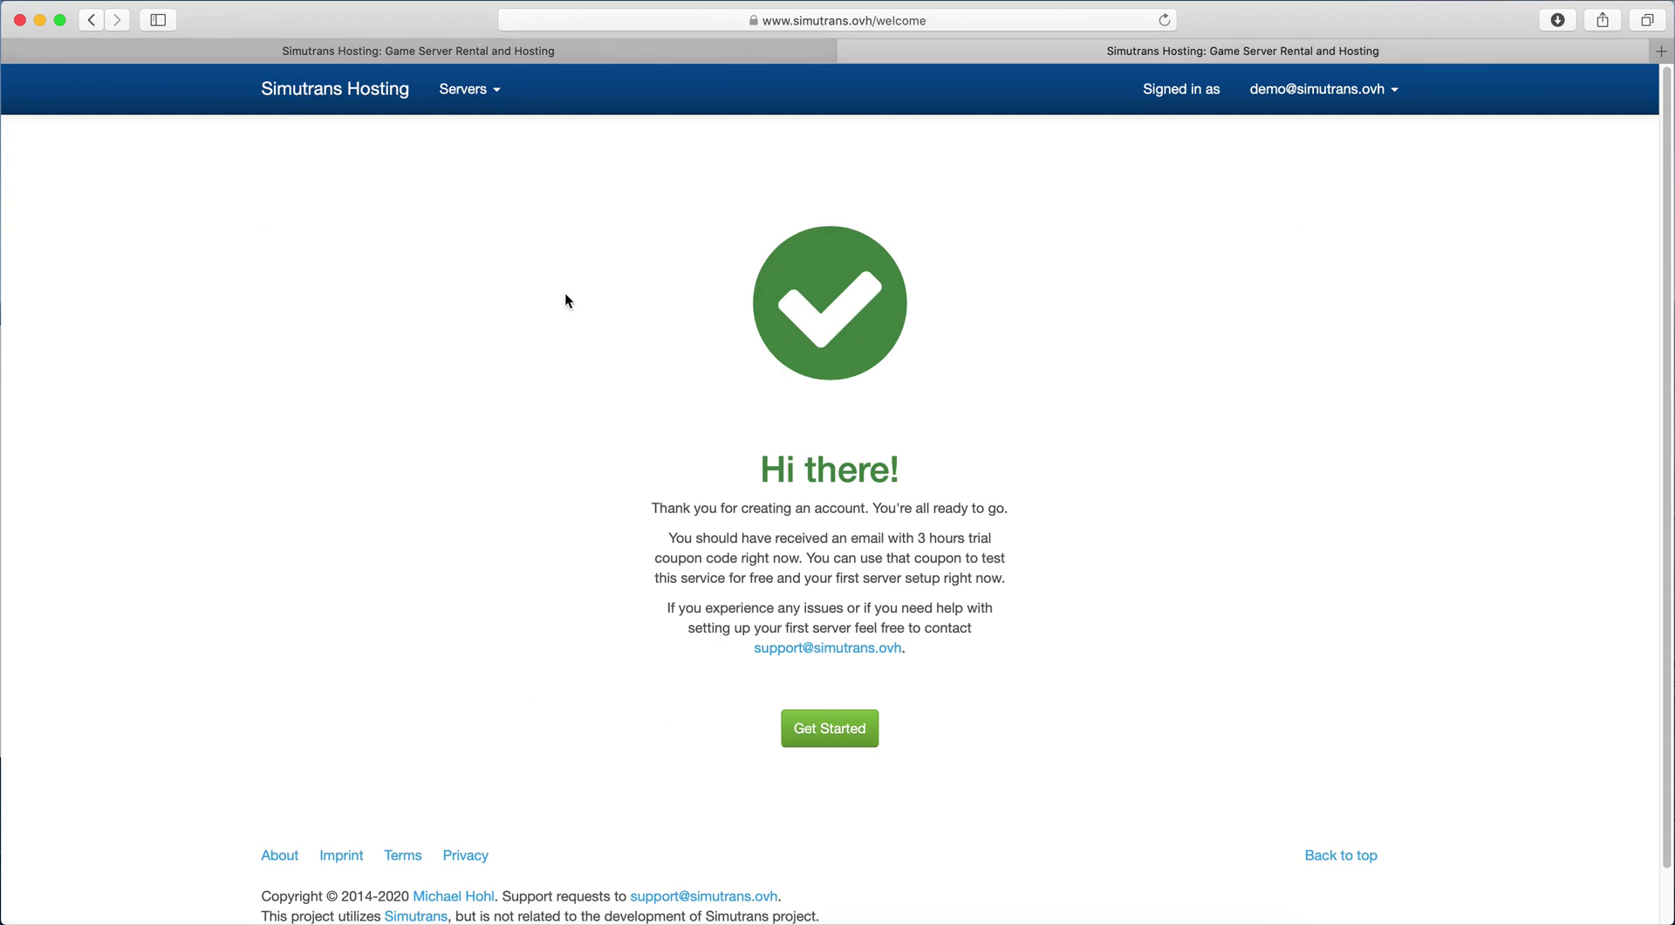
left_click(790, 737)
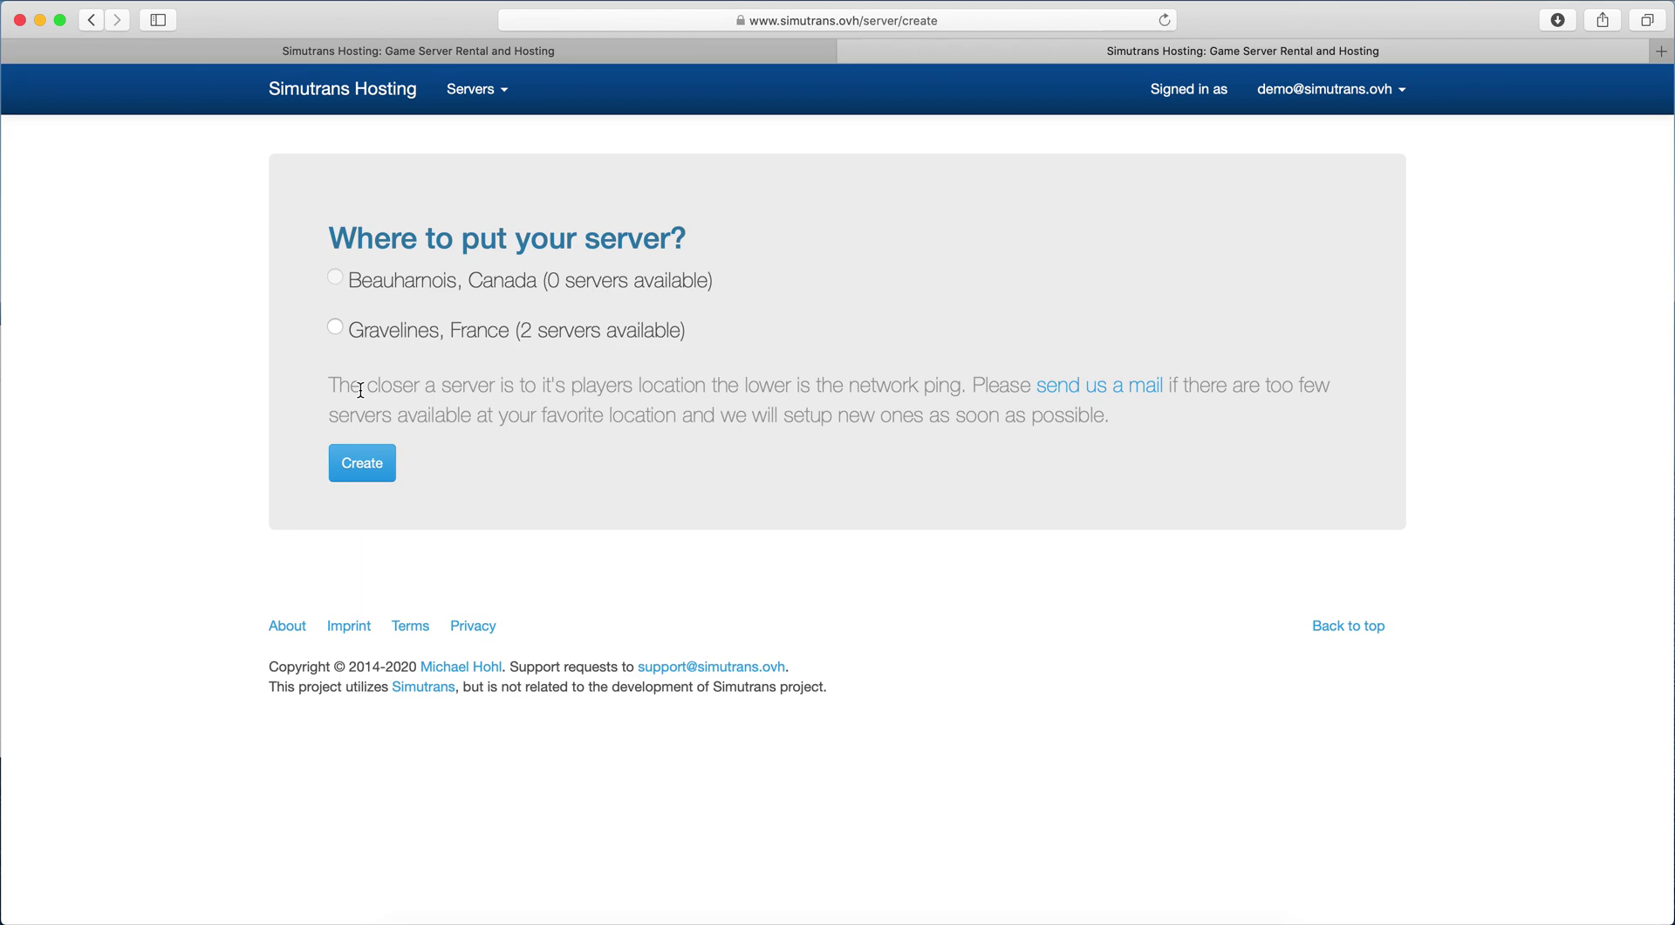
left_click(335, 327)
left_click(364, 462)
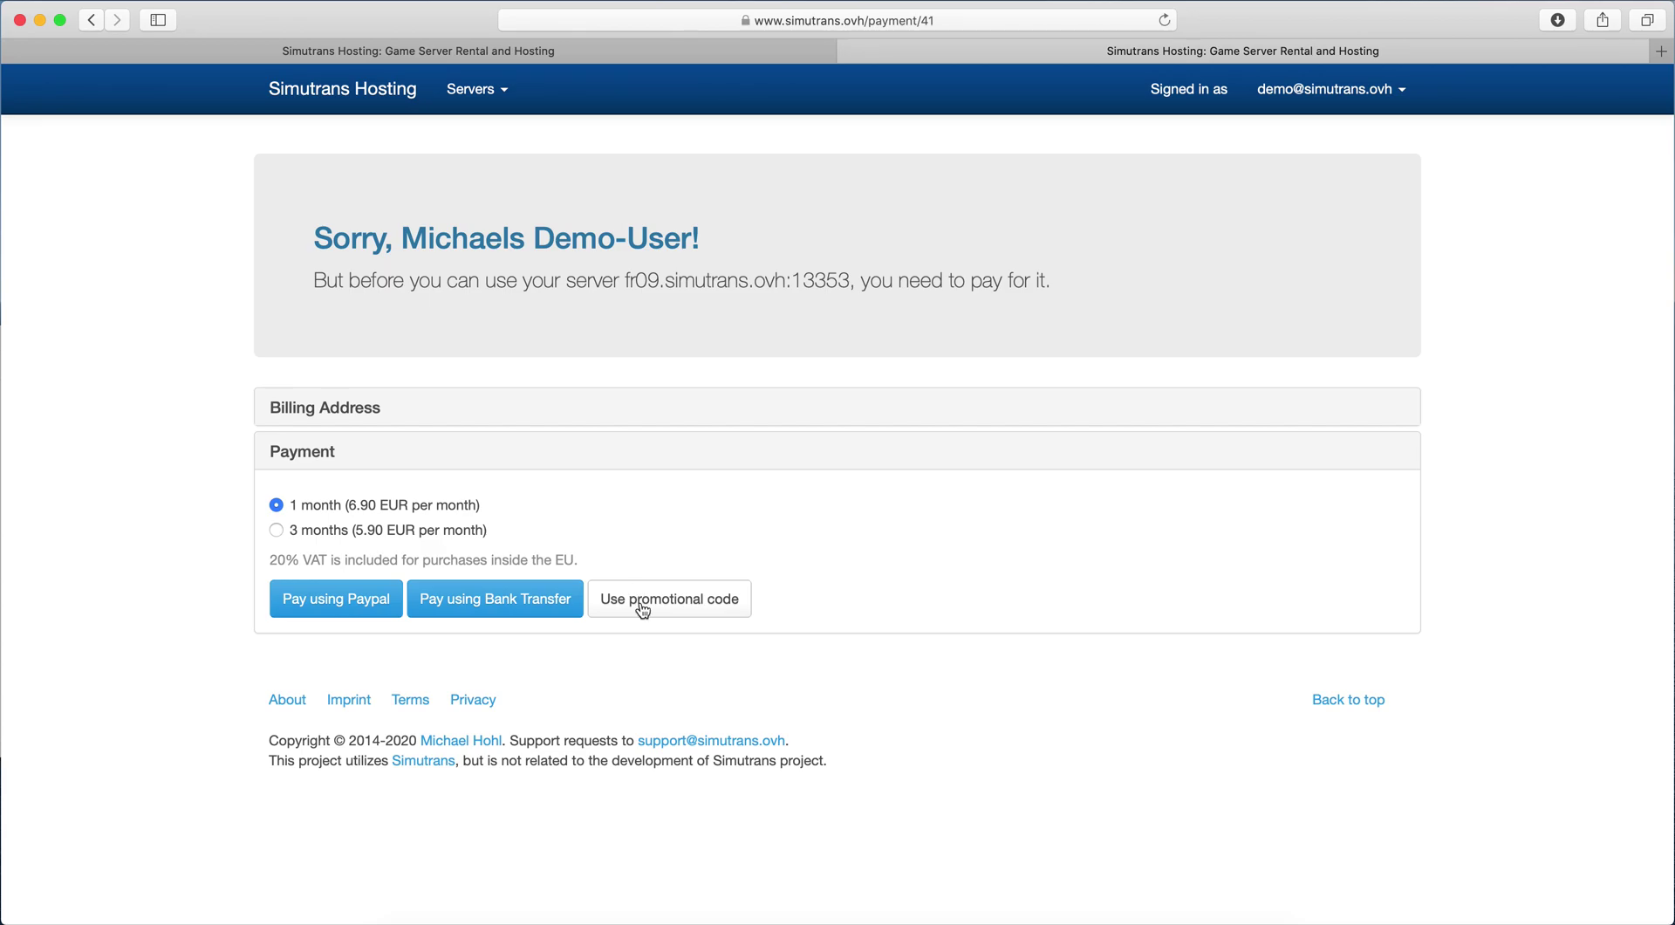
- Redeem the trial promotional code from the Atom note as payment for the server and dismiss the Starter Guide
left_click(642, 610)
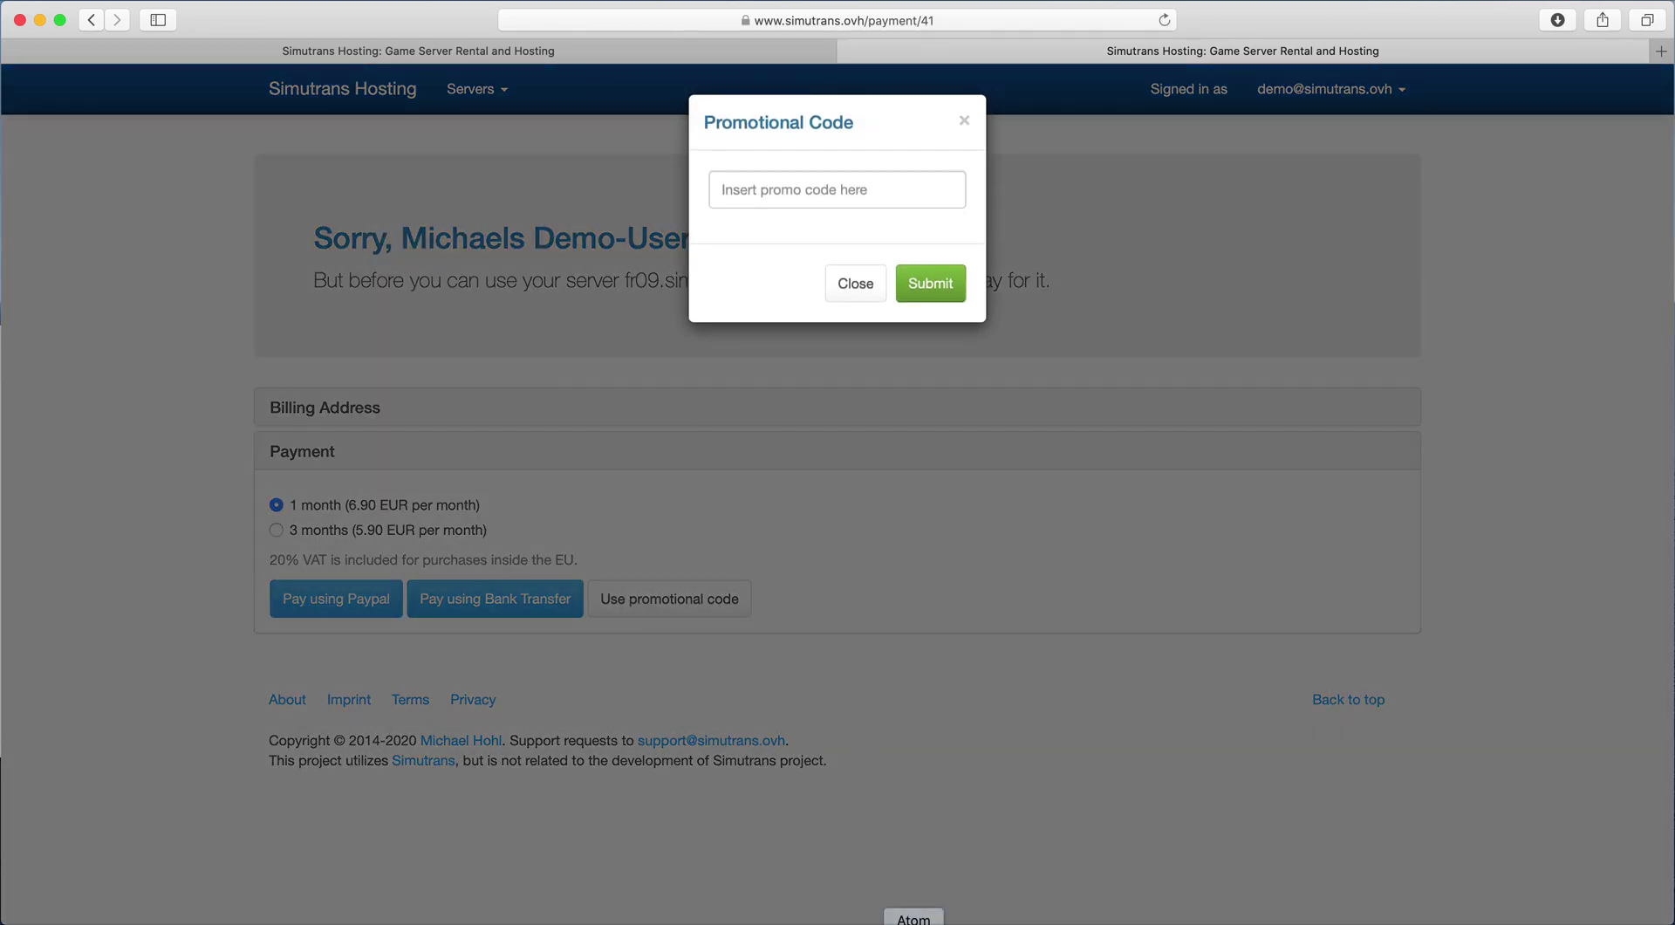
left_click(914, 914)
double_click(958, 421)
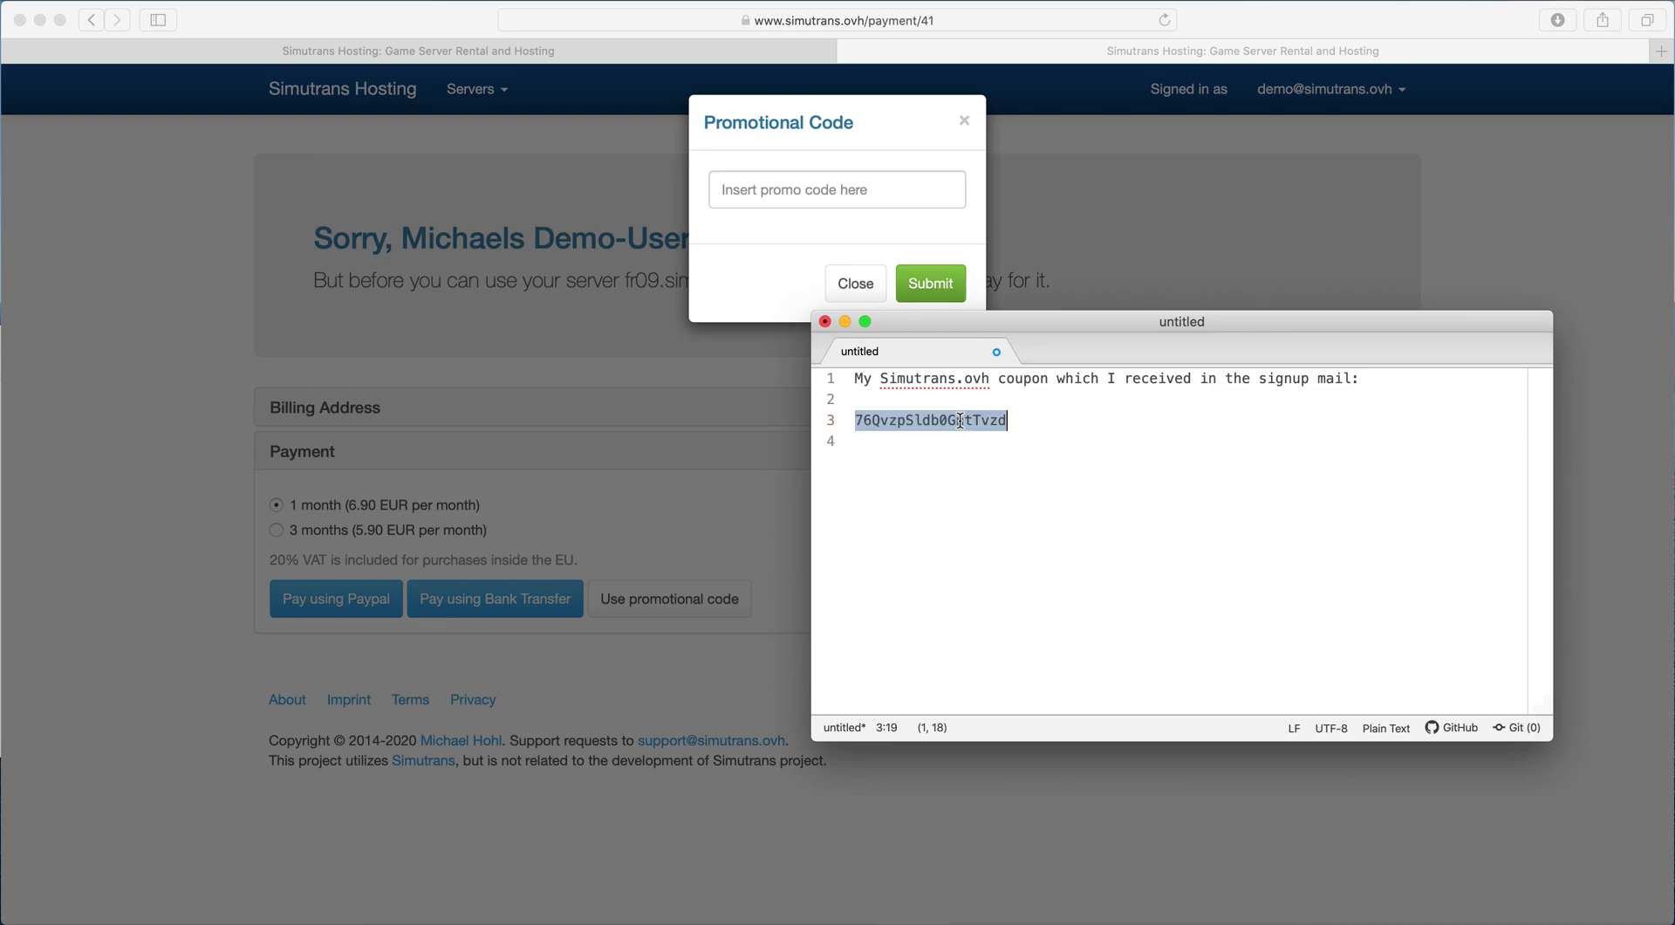
key("super+c")
left_click(850, 223)
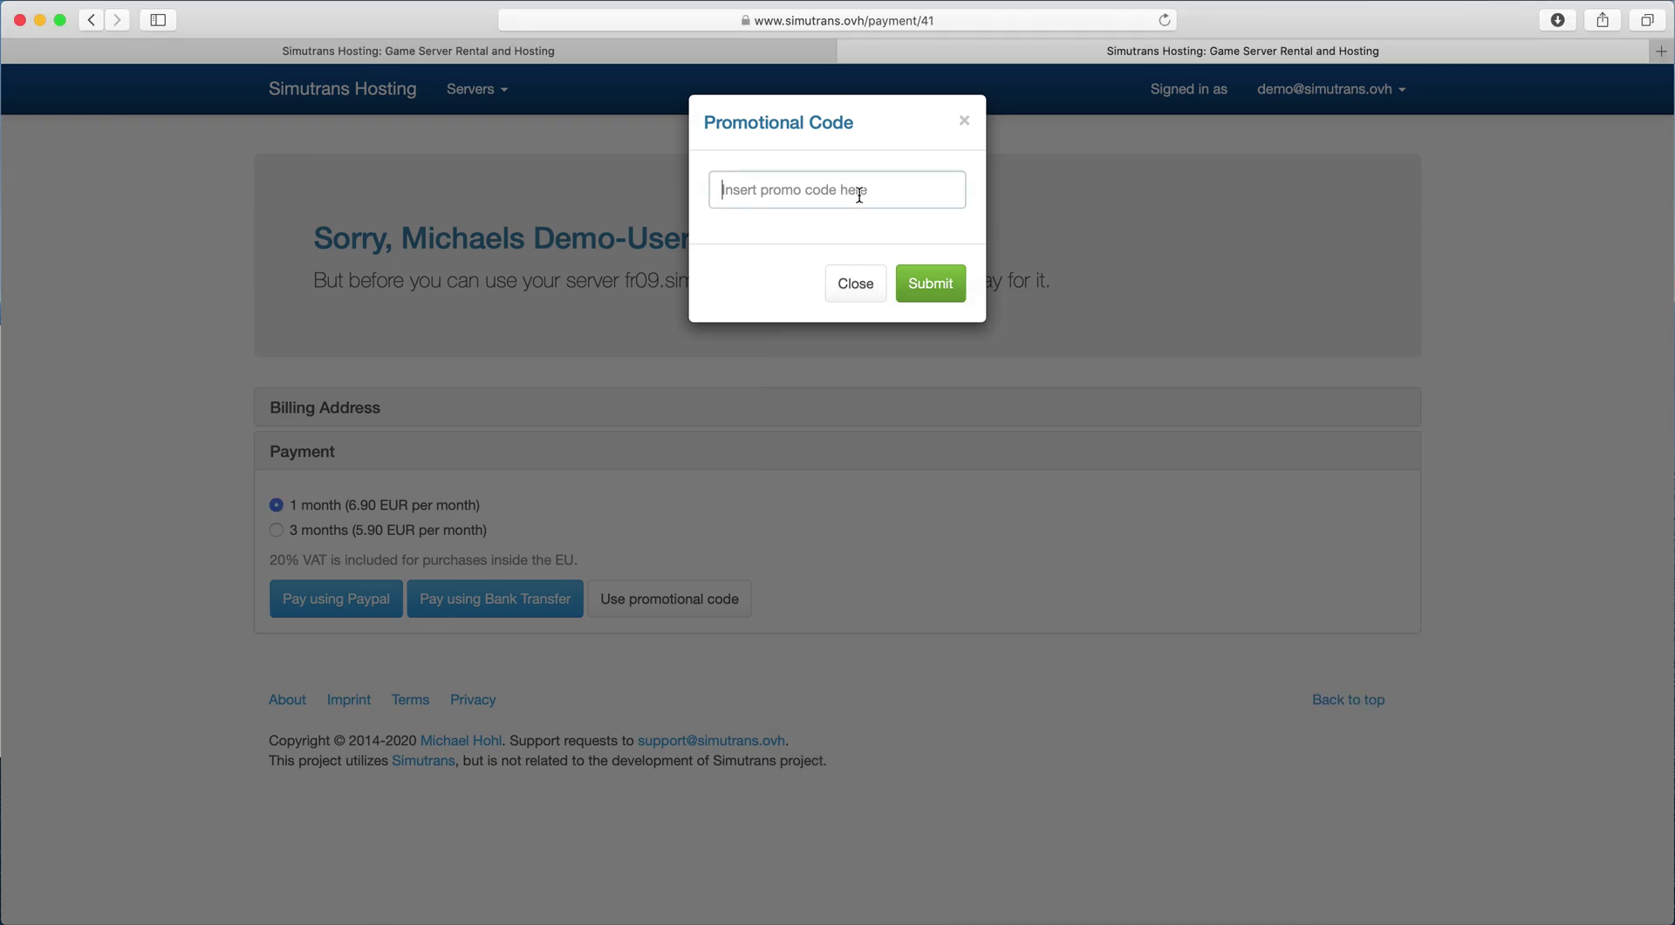
key("super+v")
left_click(928, 298)
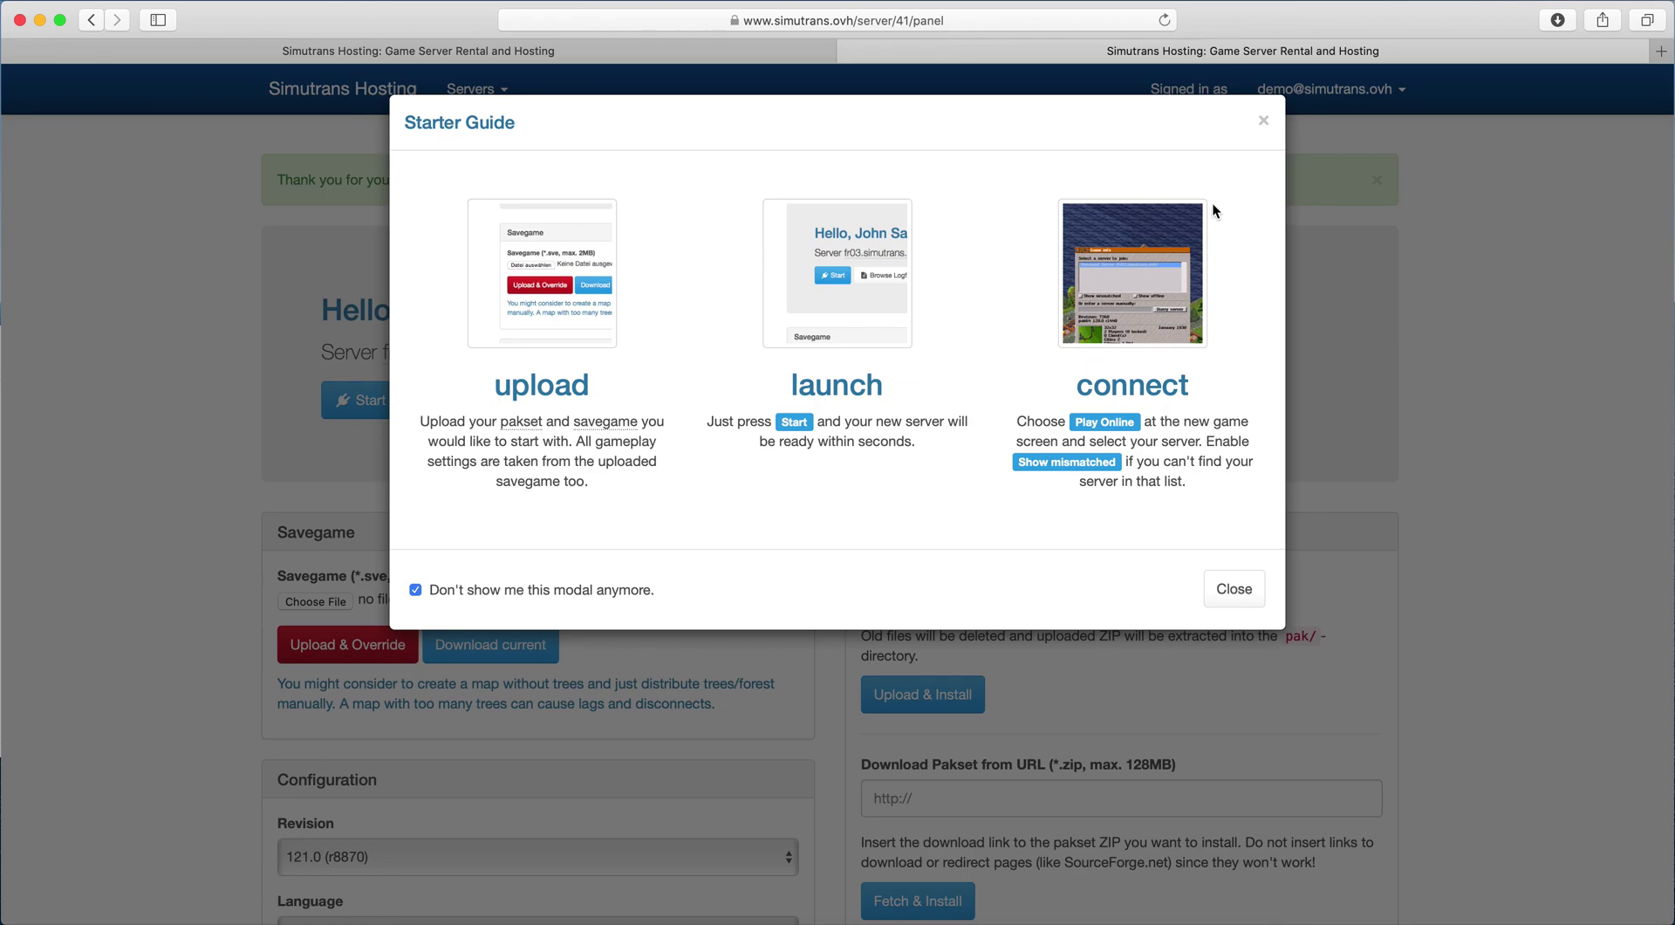
left_click(1263, 124)
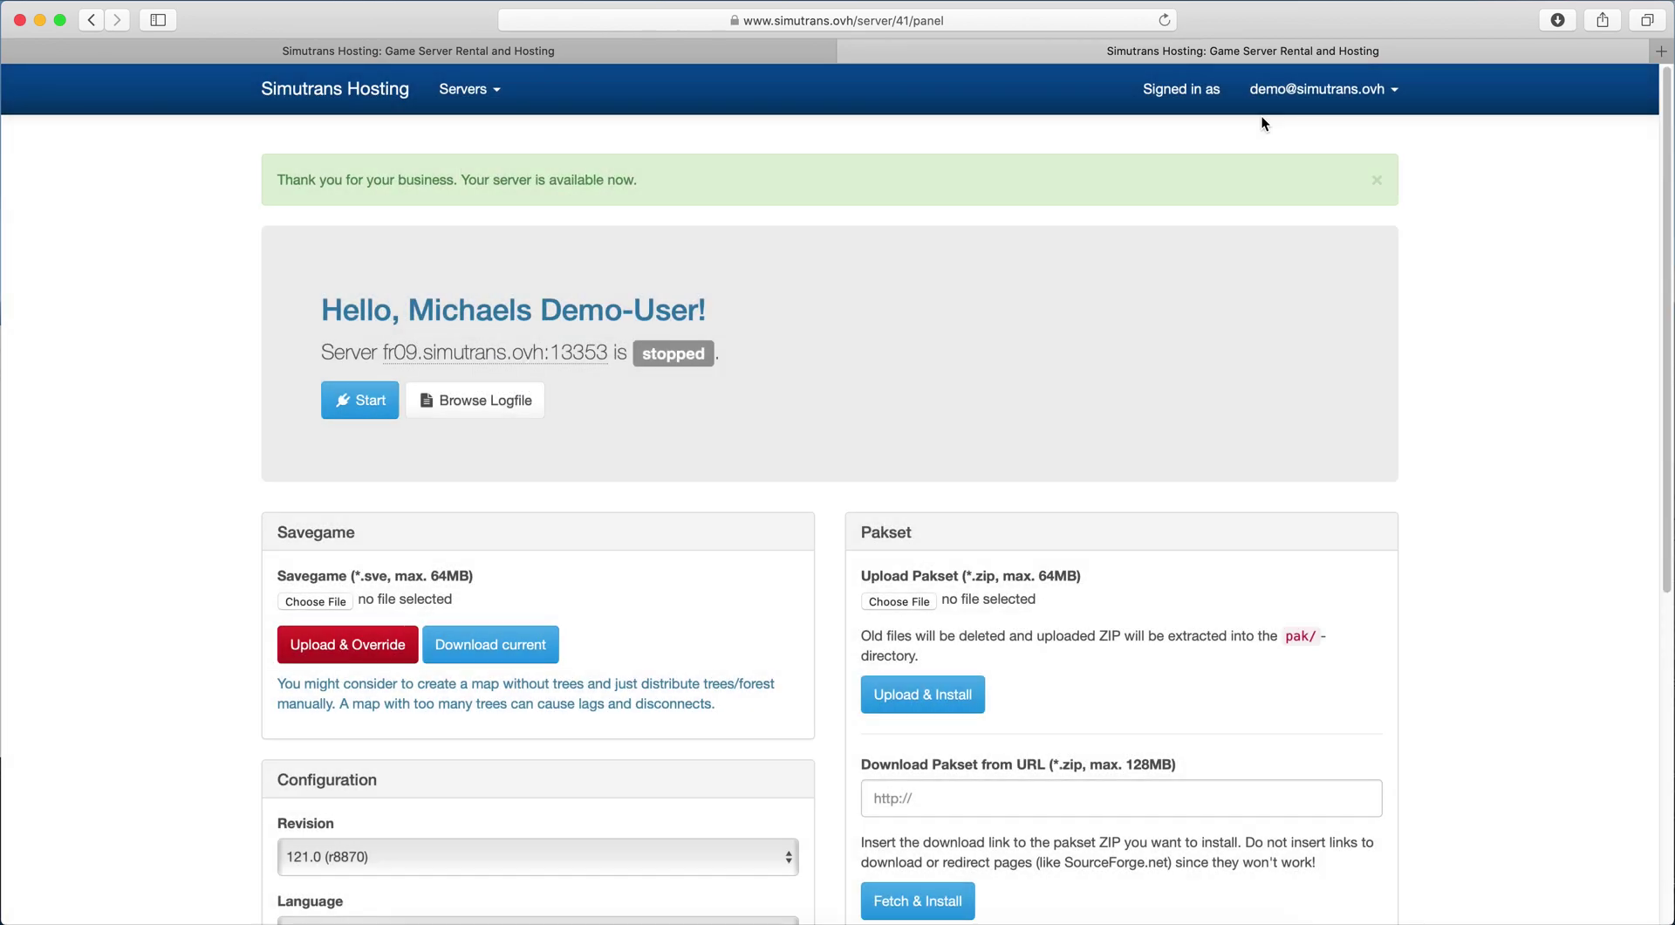
- Upload and install pak.zip from the local simutrans folder in Finder as the server's pakset
scroll(693, 677, "down", 2)
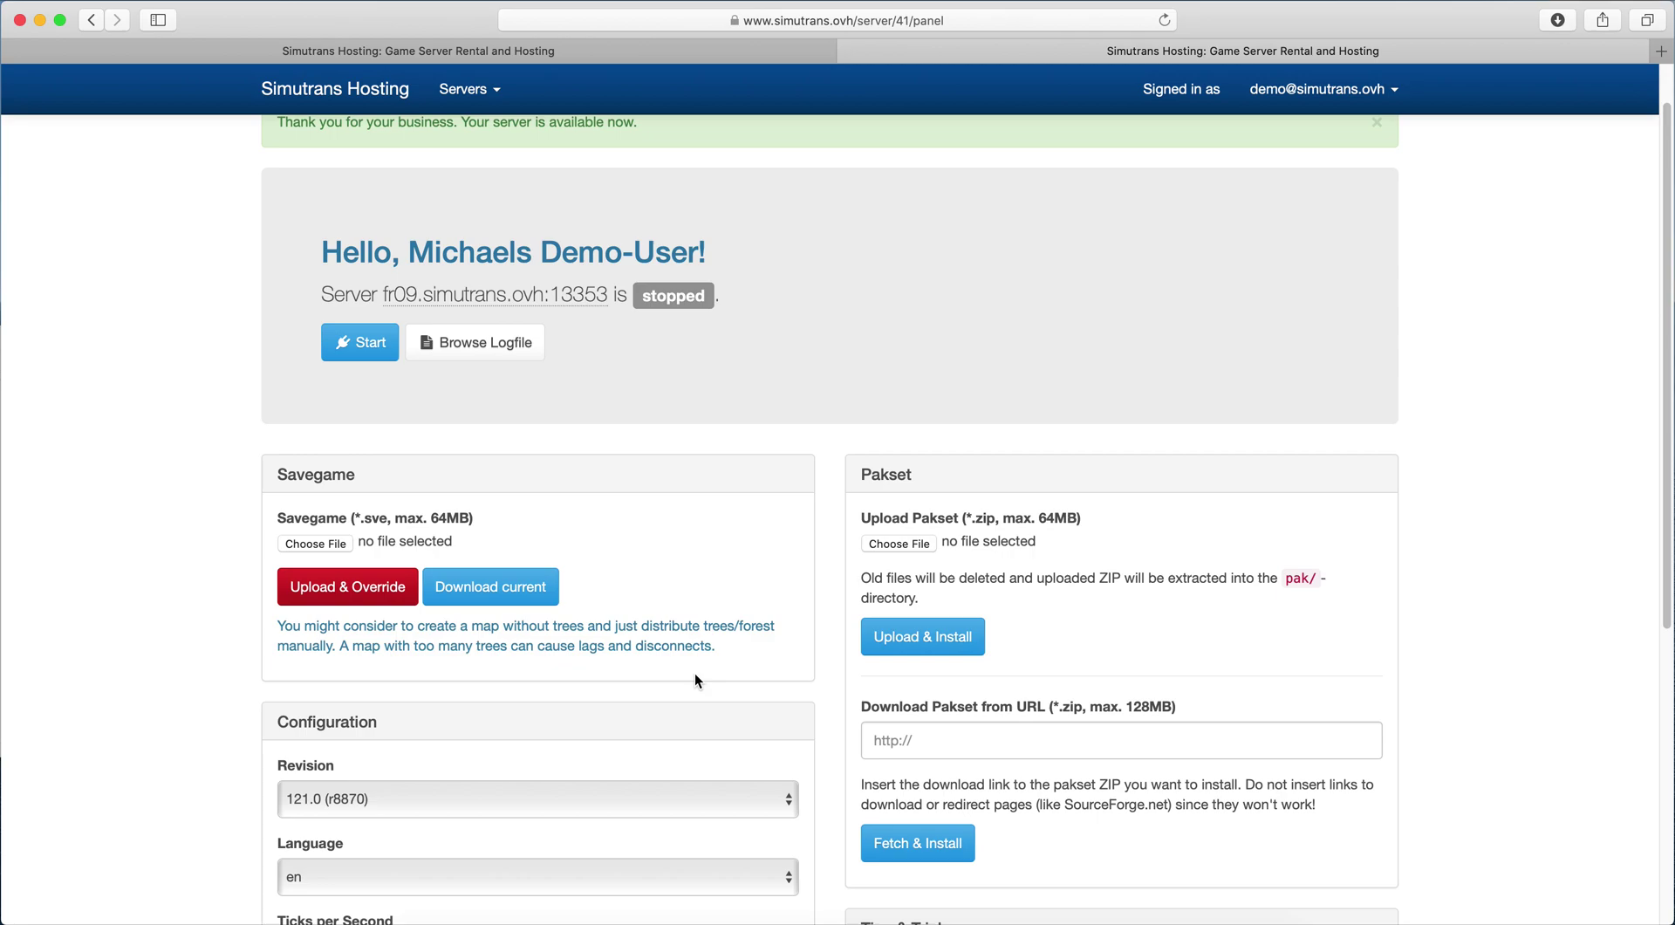
left_click(425, 920)
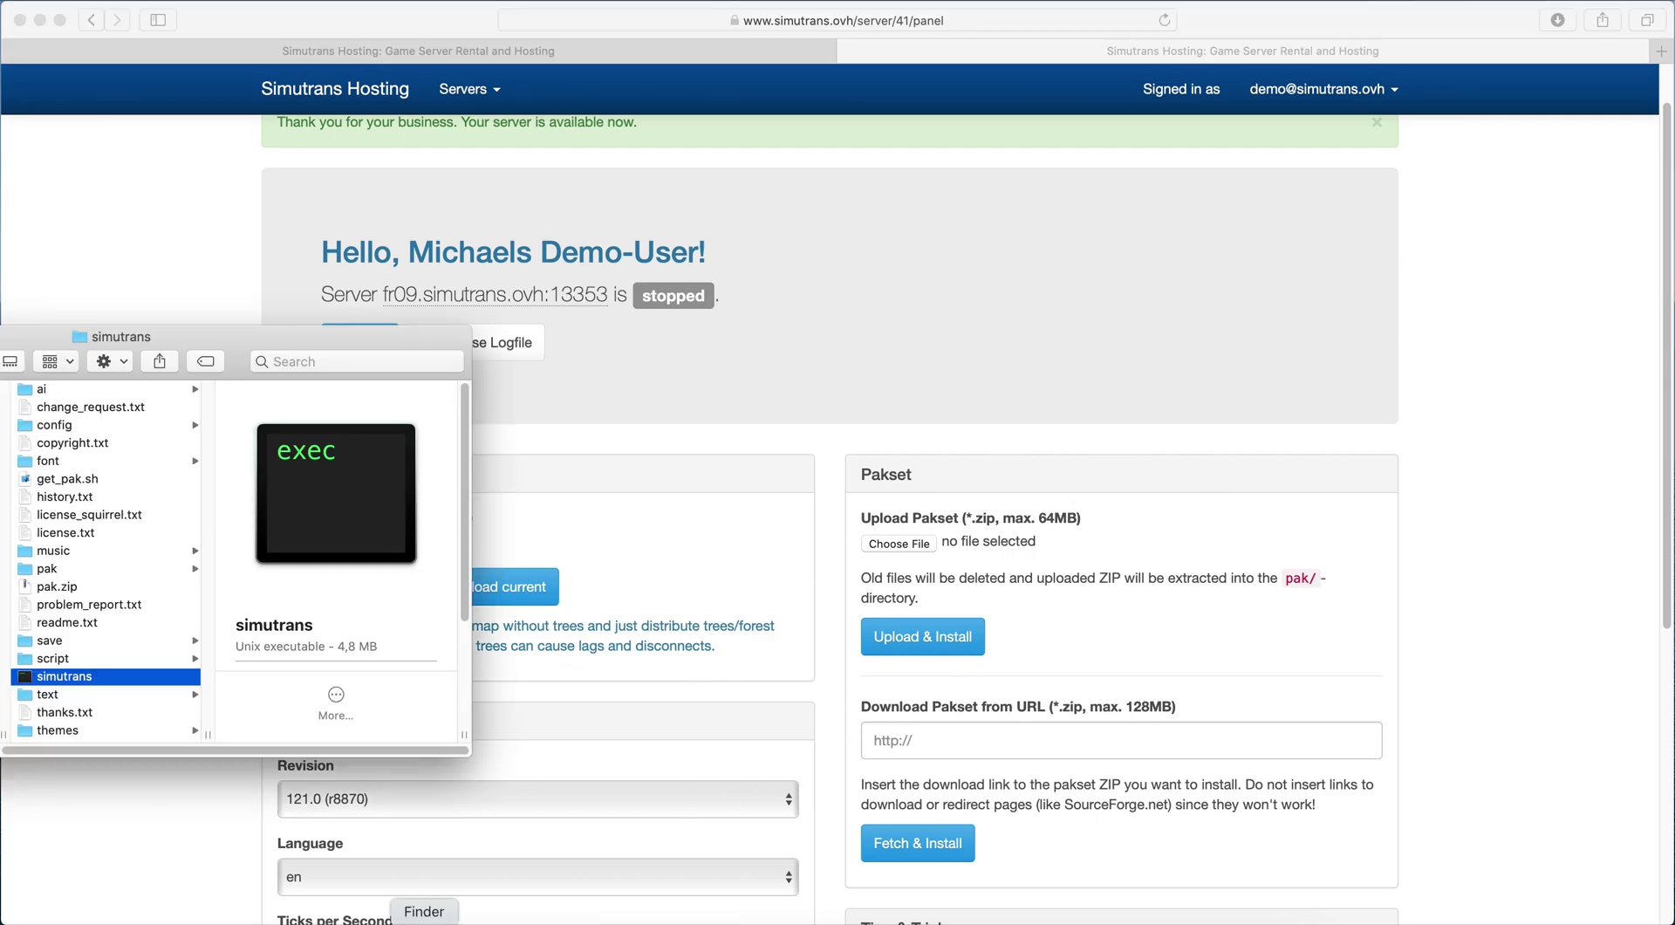
left_click(115, 586)
left_click(92, 568)
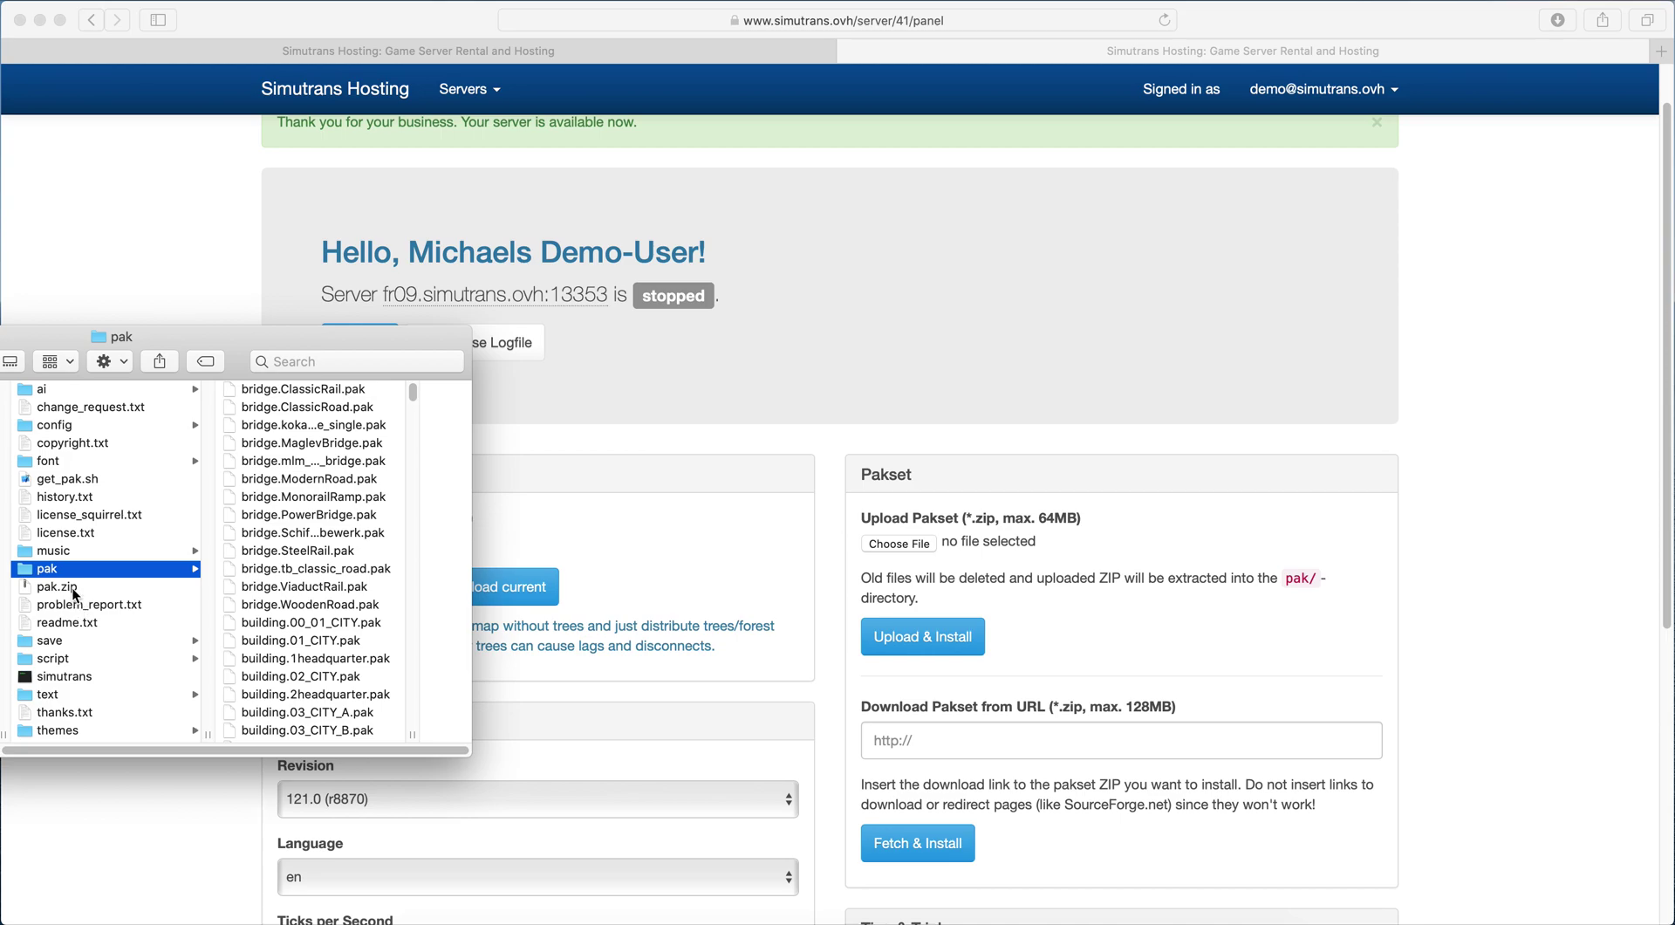
left_click(74, 593)
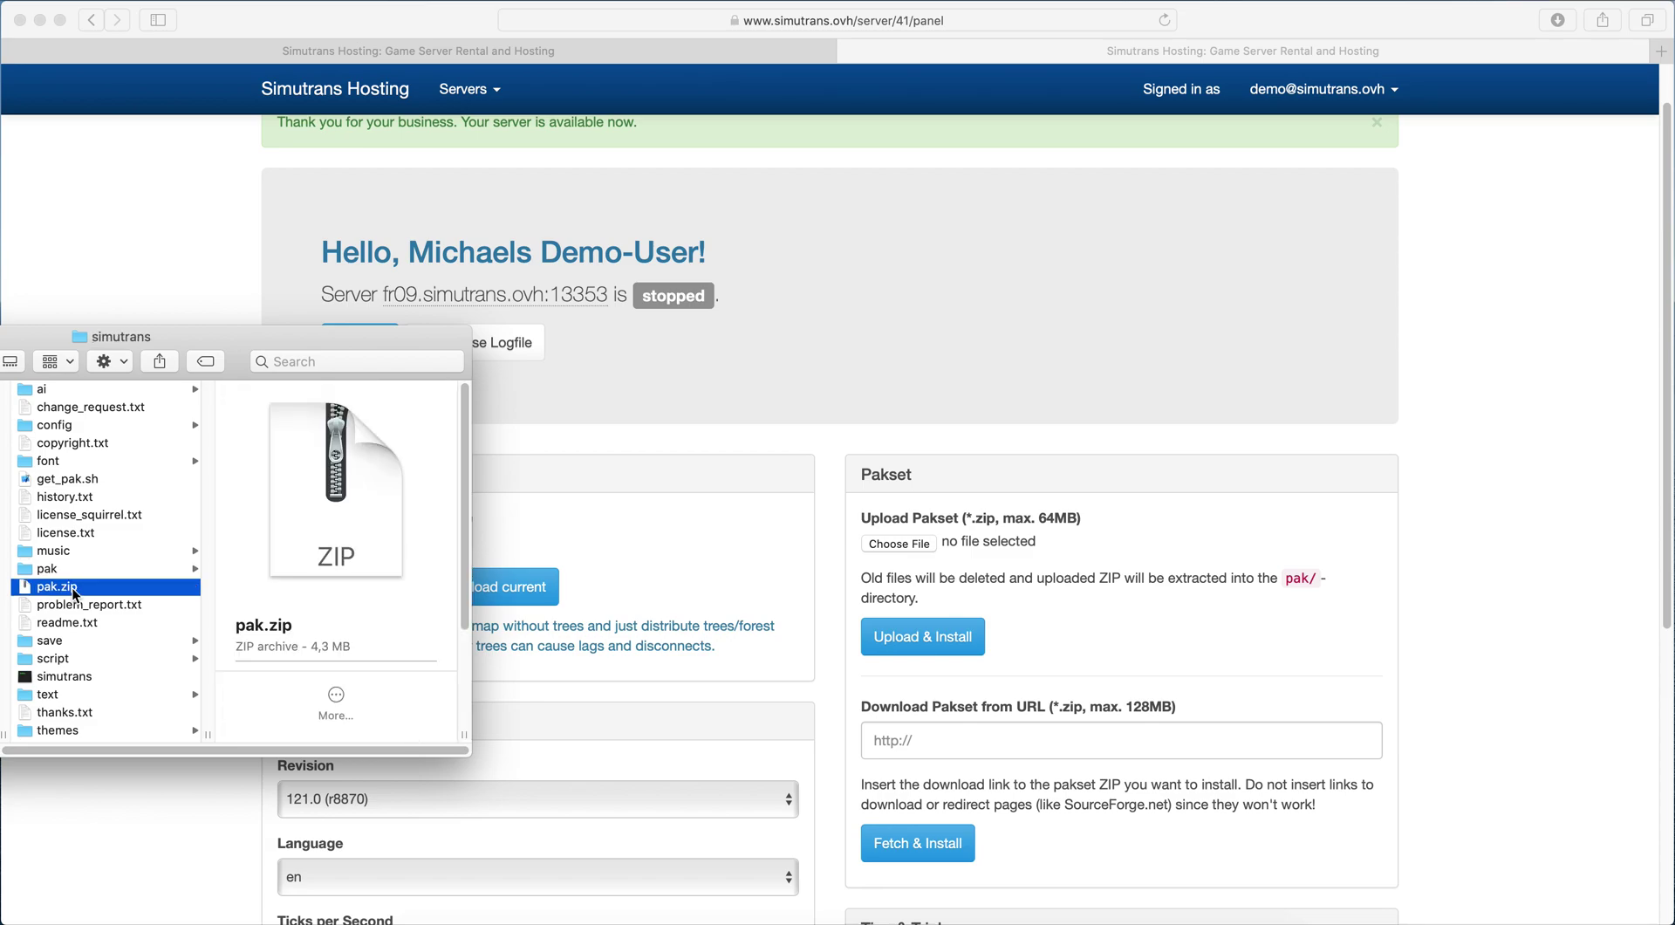
left_click_drag(74, 593, 903, 543)
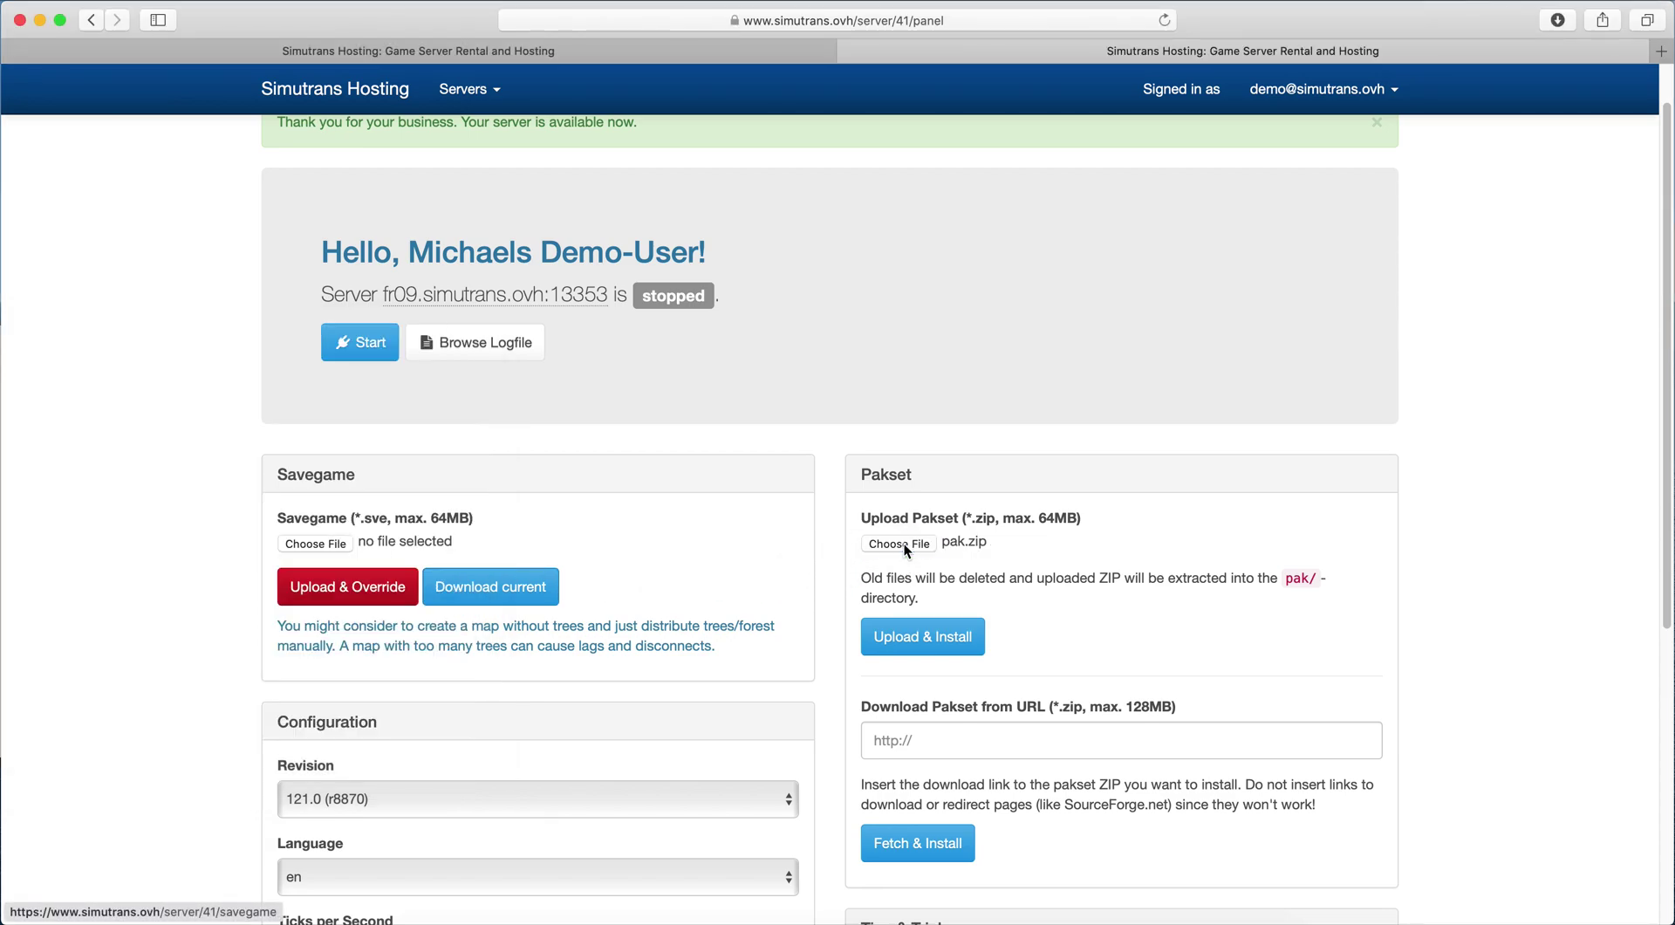
left_click(914, 656)
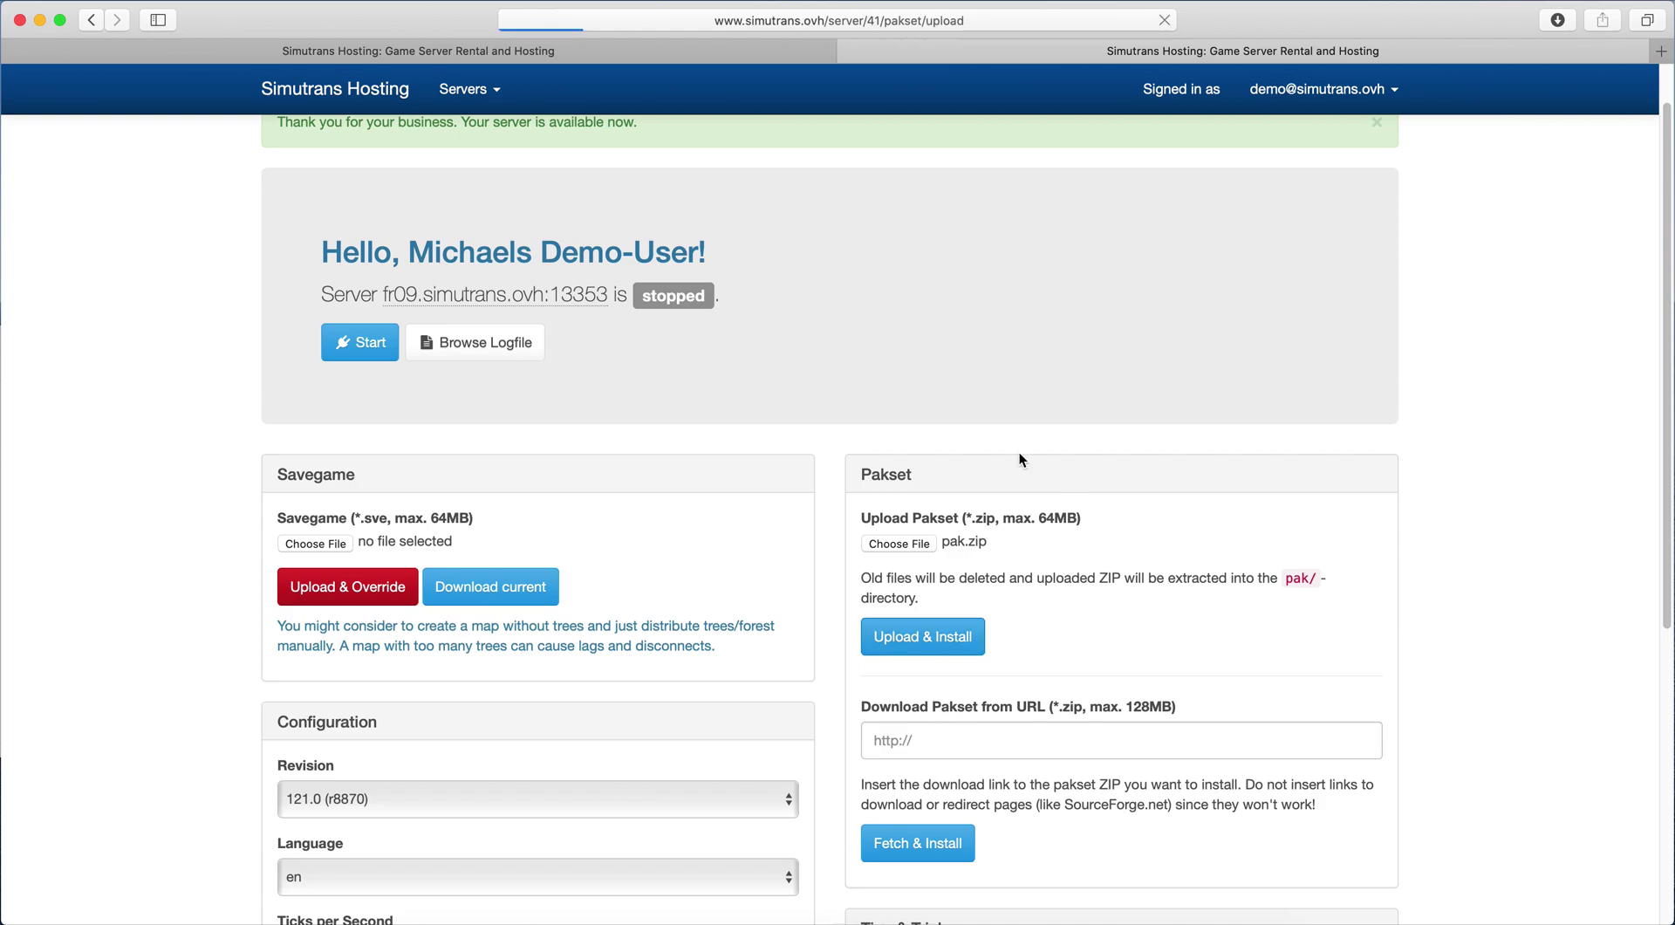
scroll(1012, 724, "up", 2)
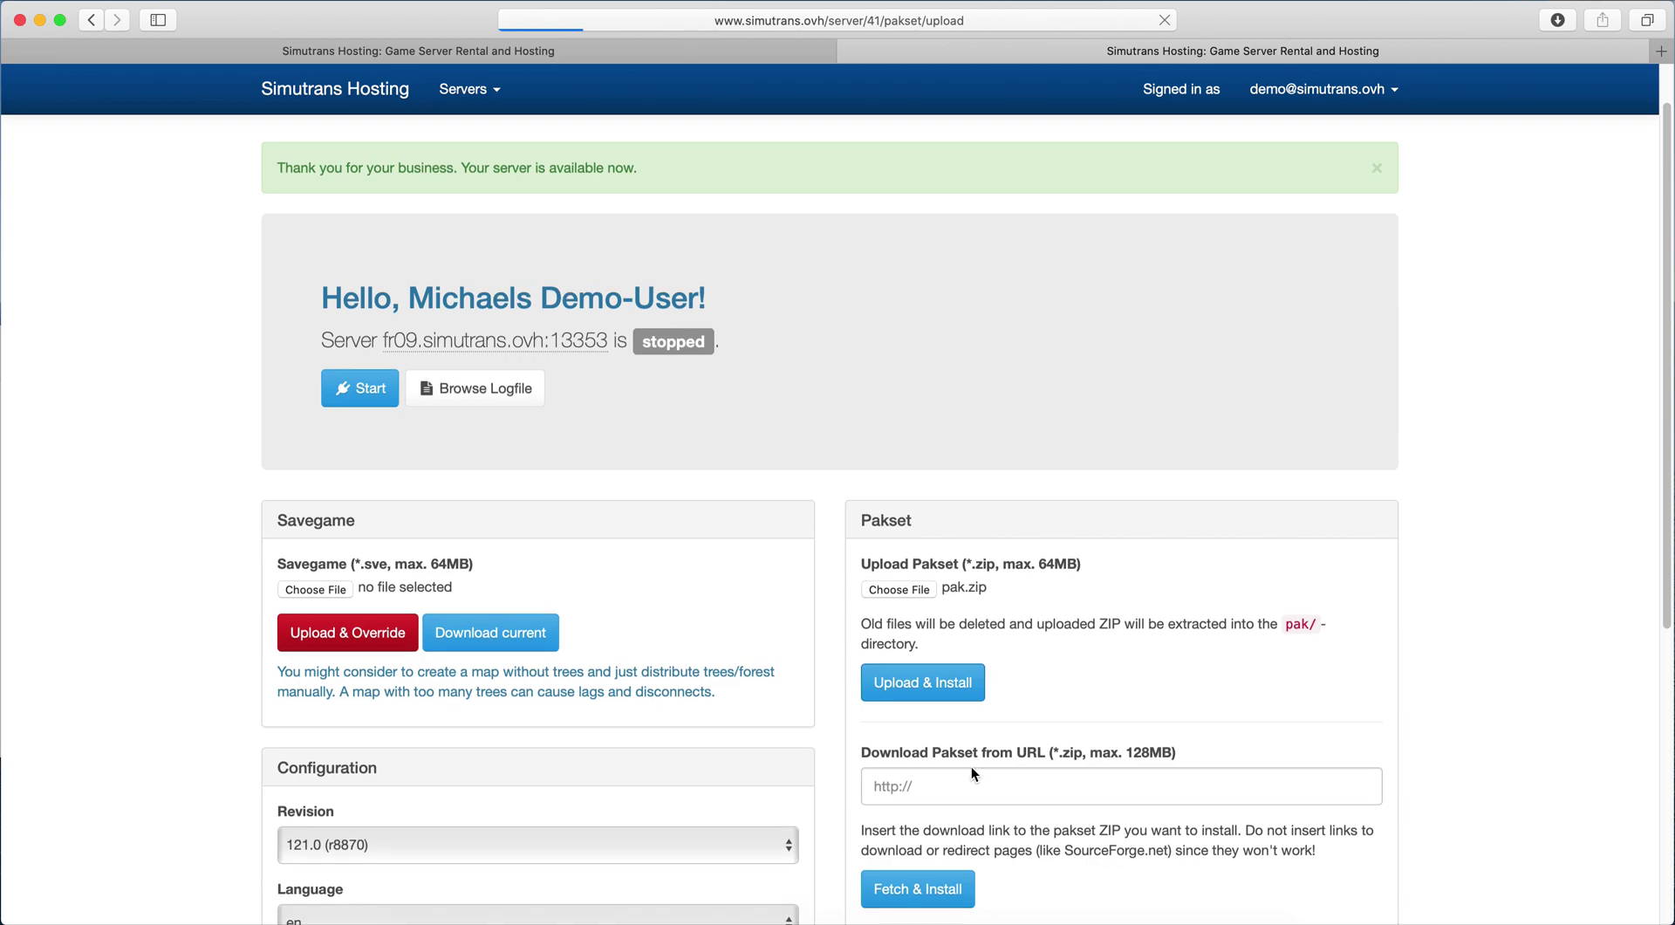
scroll(971, 766, "down", 2)
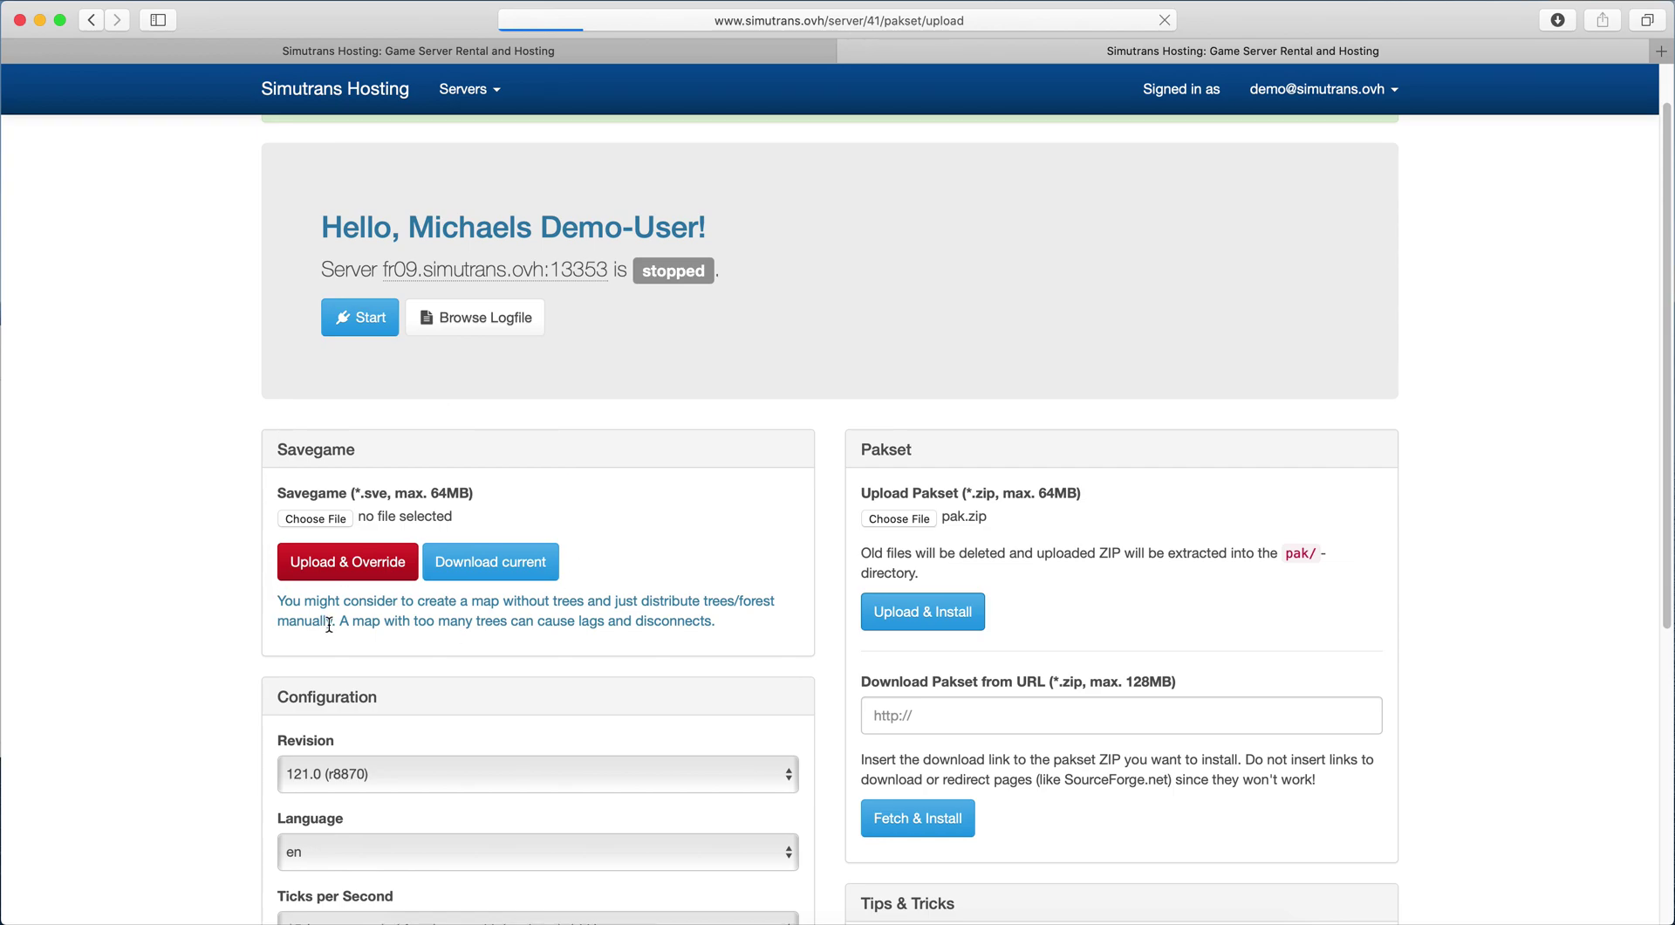
- Bring up the Simutrans game and open the local save folder in Finder, ending back at the server's web page
left_click(1101, 920)
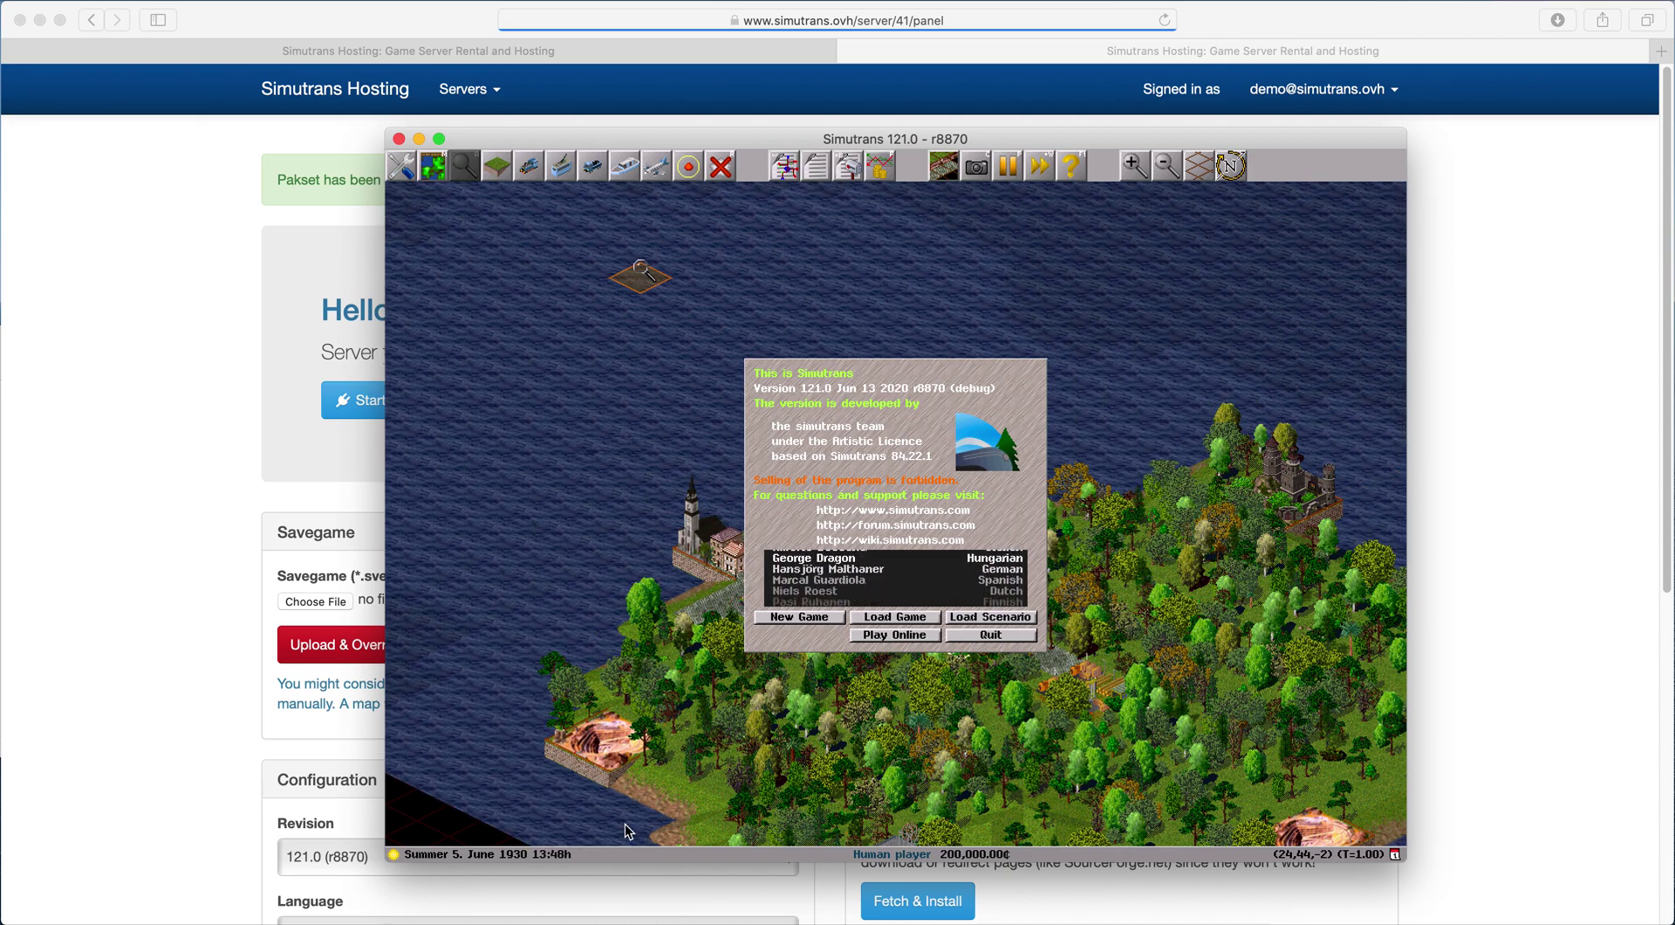
left_click(424, 922)
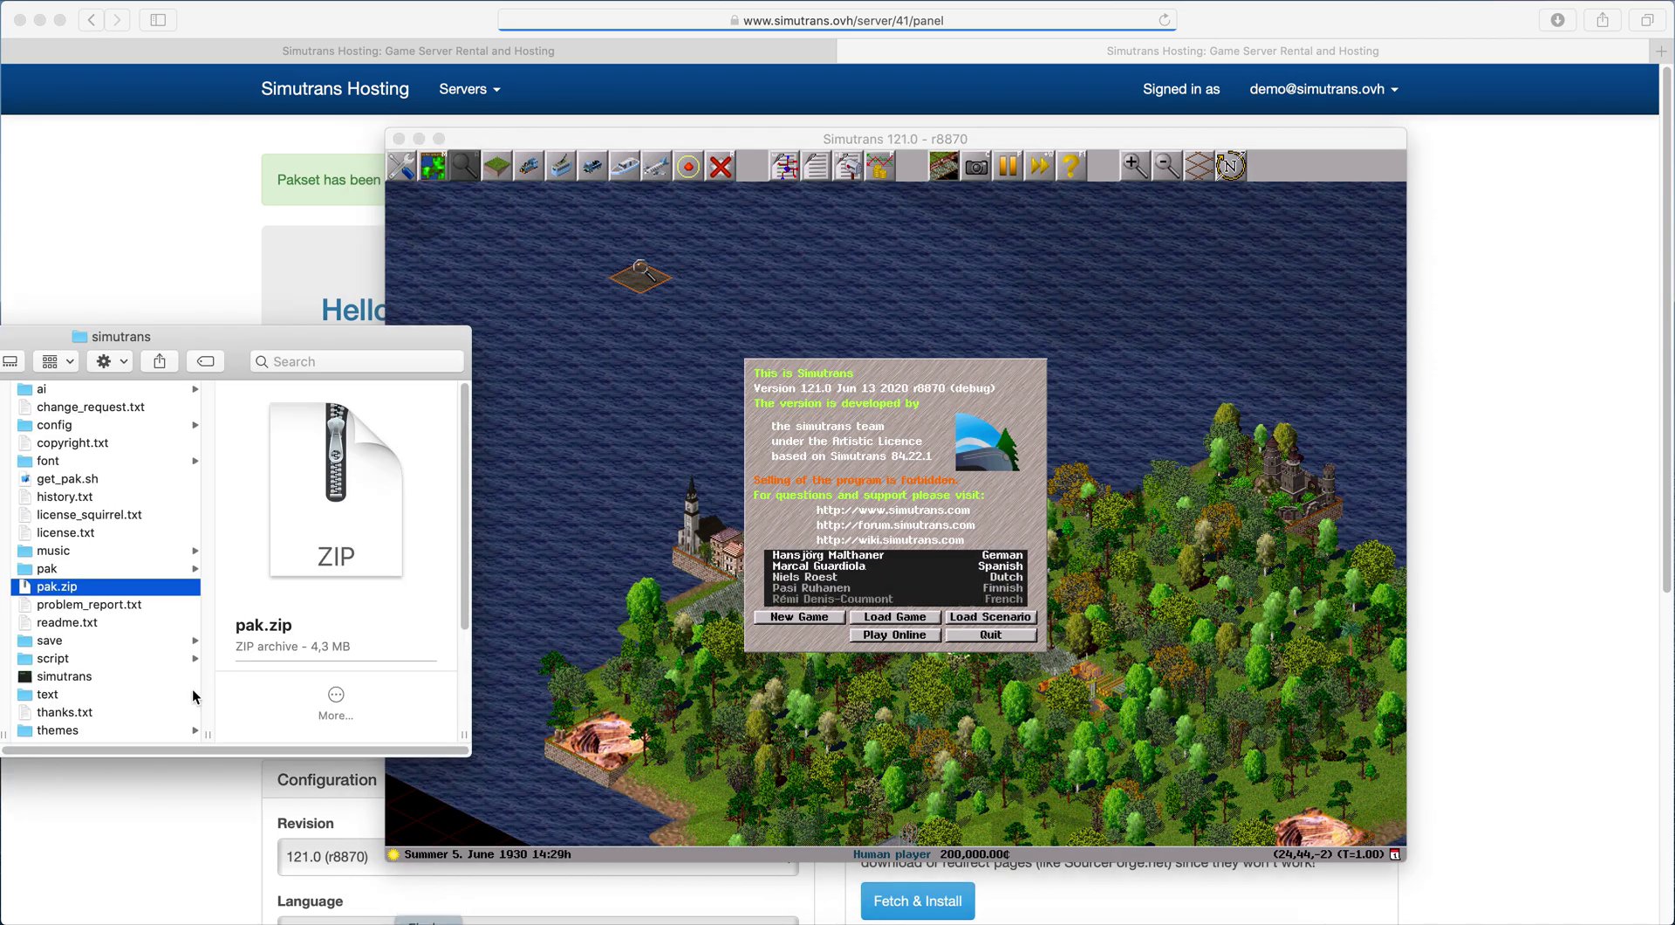
left_click(79, 658)
left_click(52, 641)
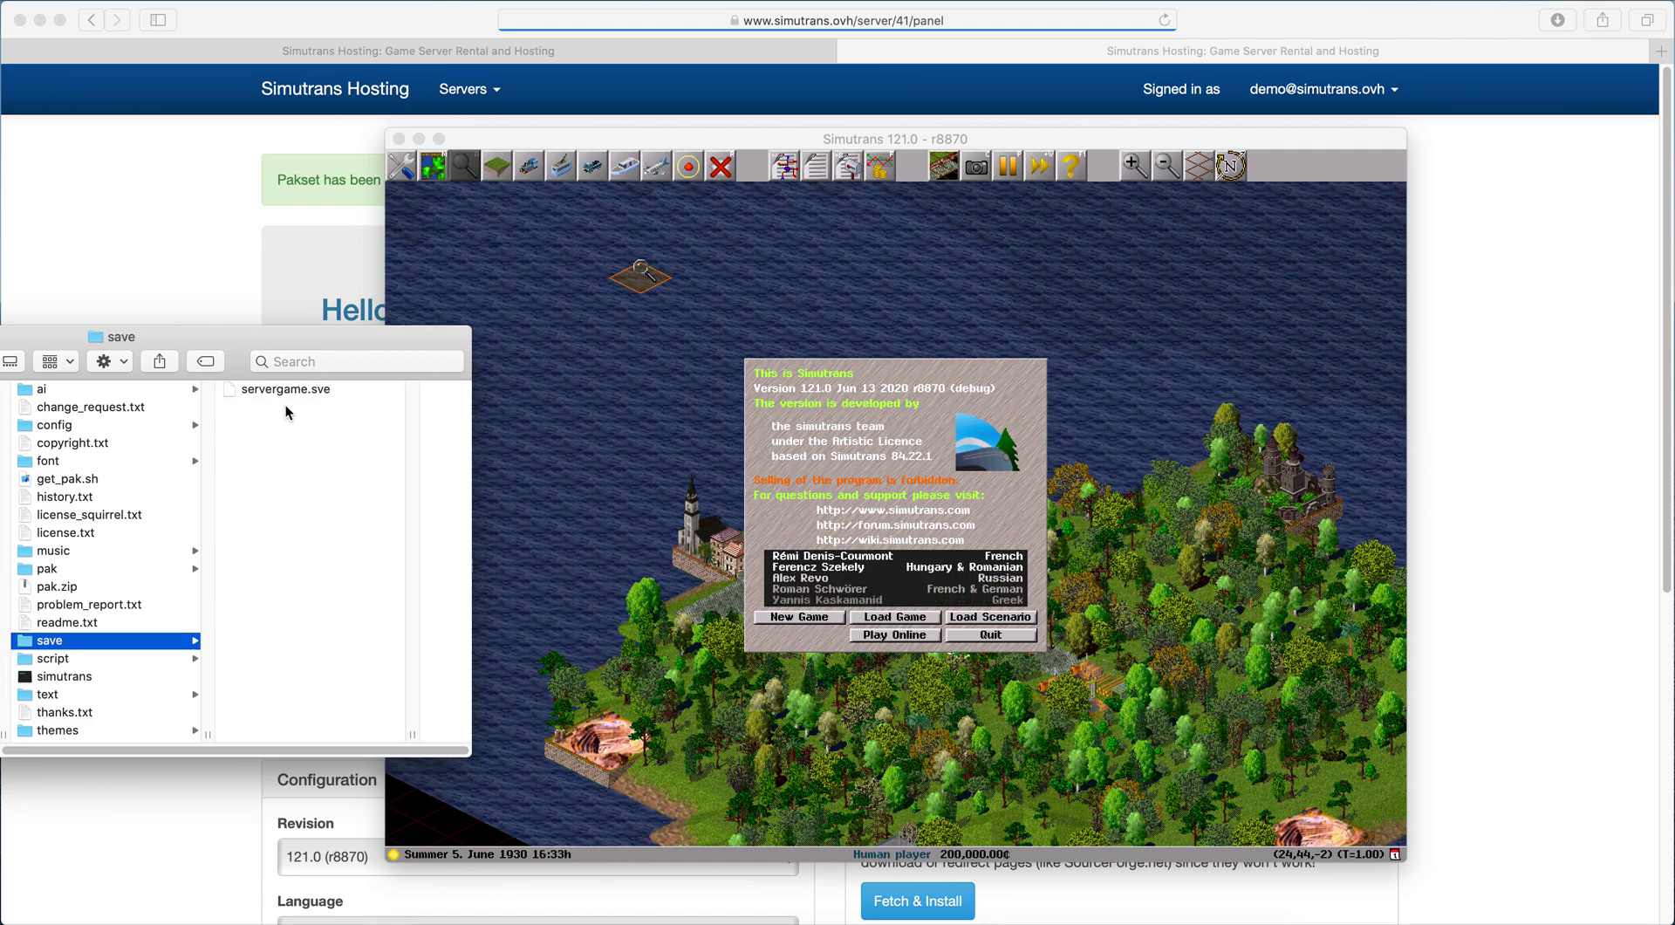
left_click(250, 232)
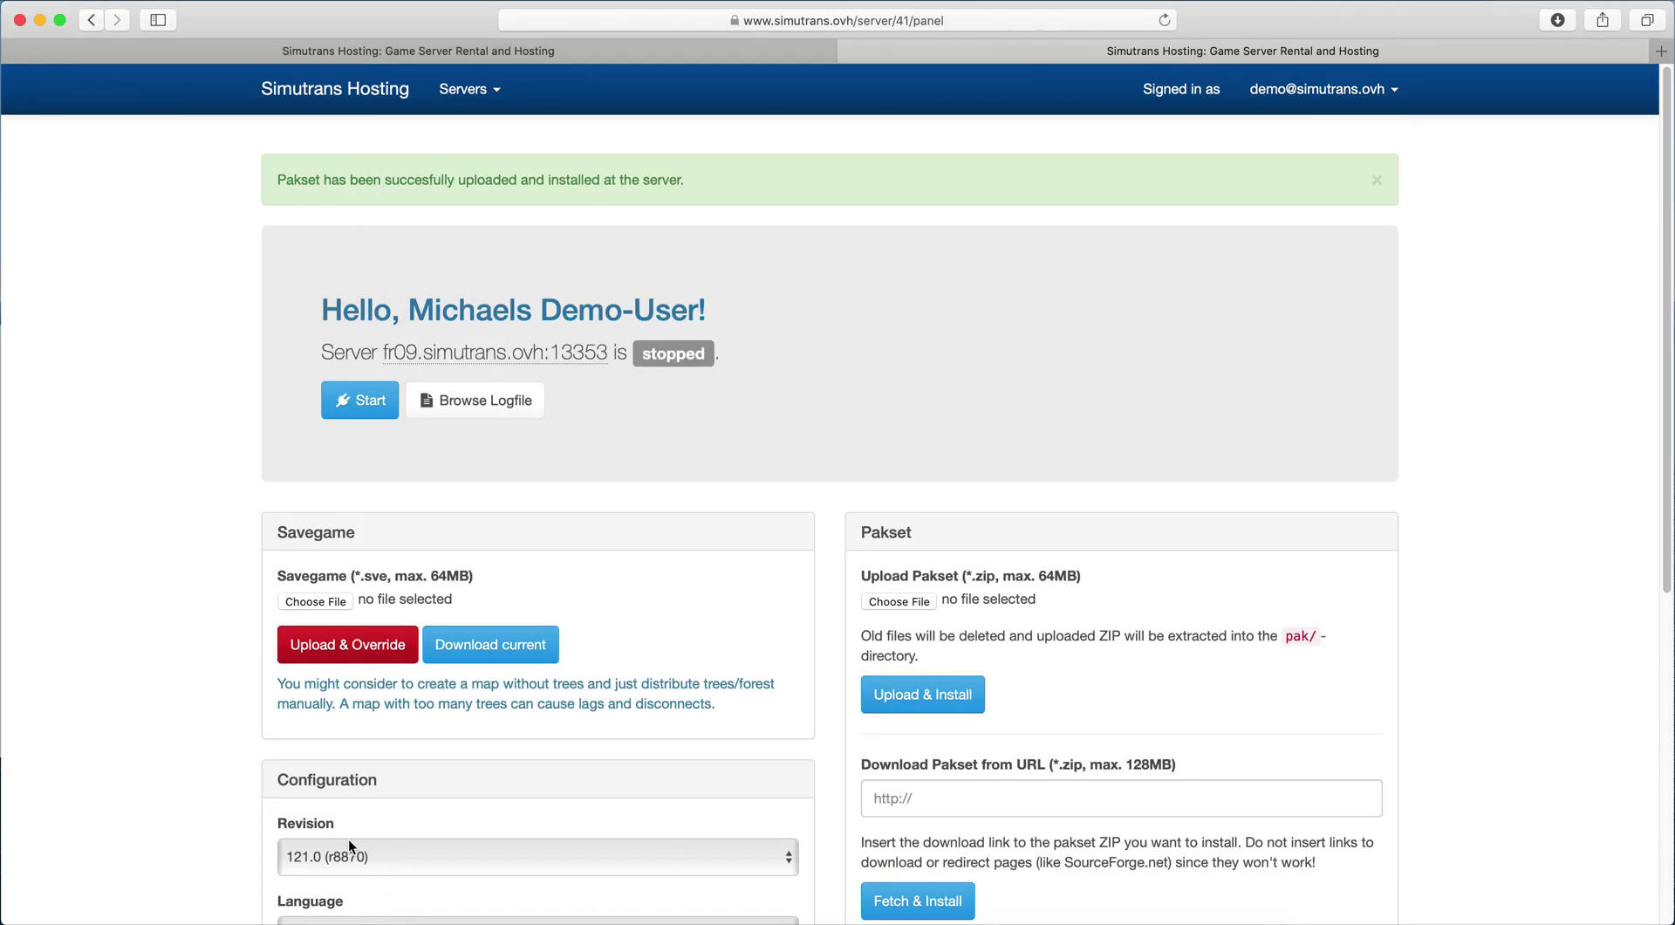
- Upload servergame.sve from the local save folder to override the server's savegame
scroll(322, 785, "down", 1)
left_click(424, 922)
left_click(331, 392)
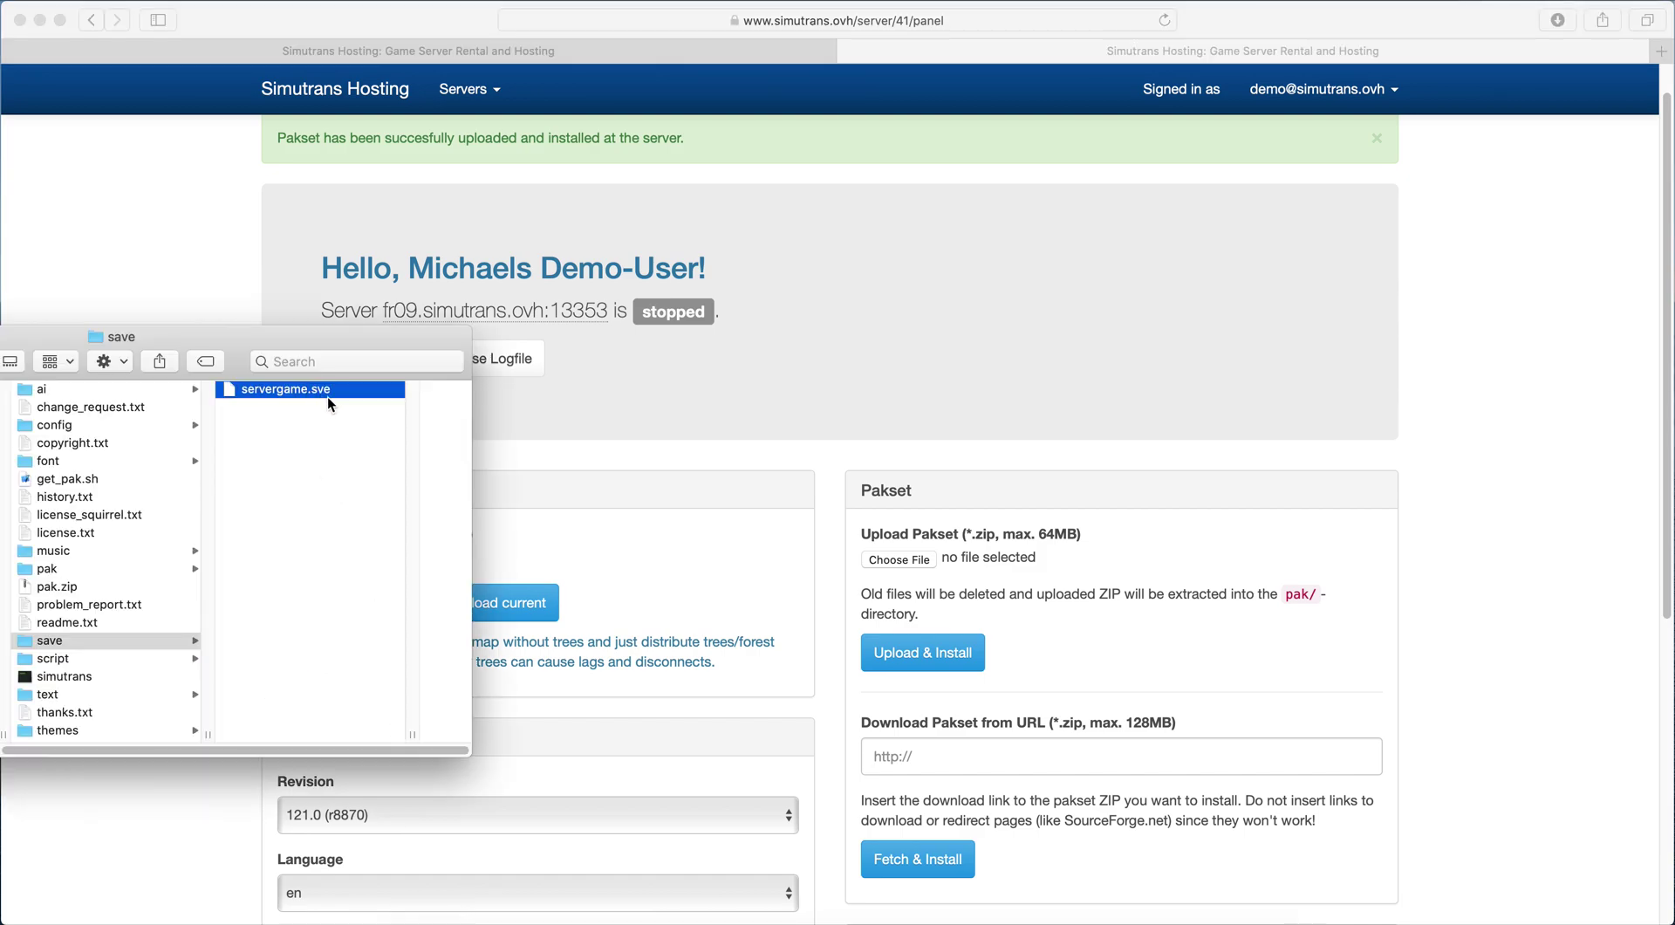
scroll(630, 555, "down", 5)
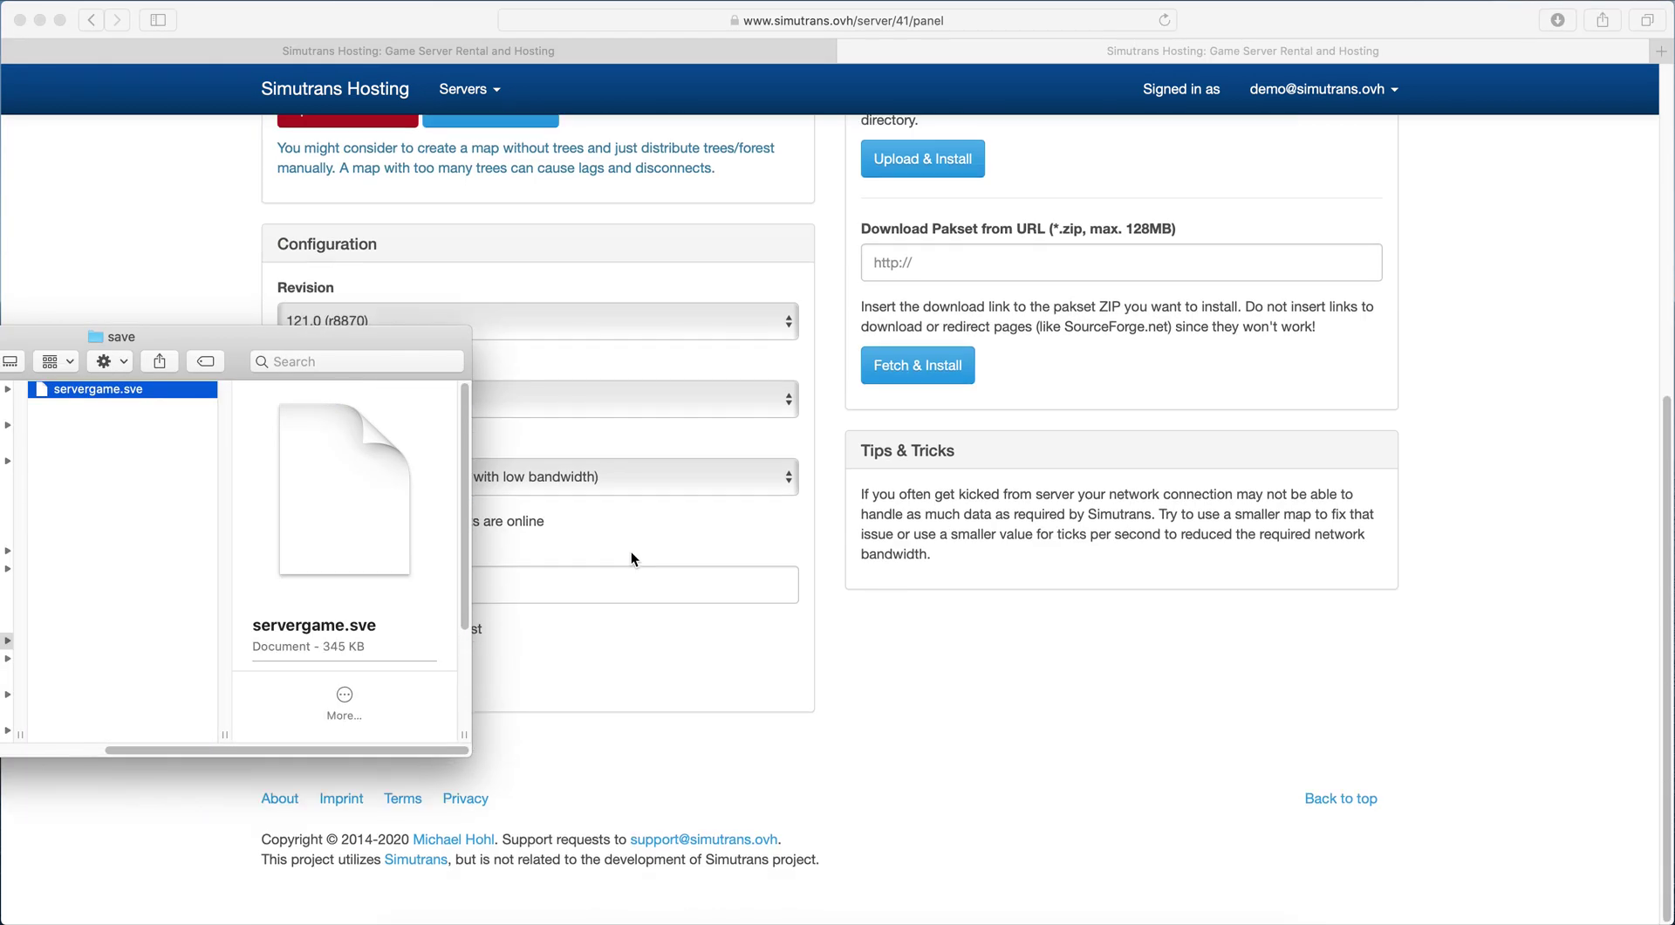
scroll(630, 551, "up", 3)
scroll(631, 551, "down", 1)
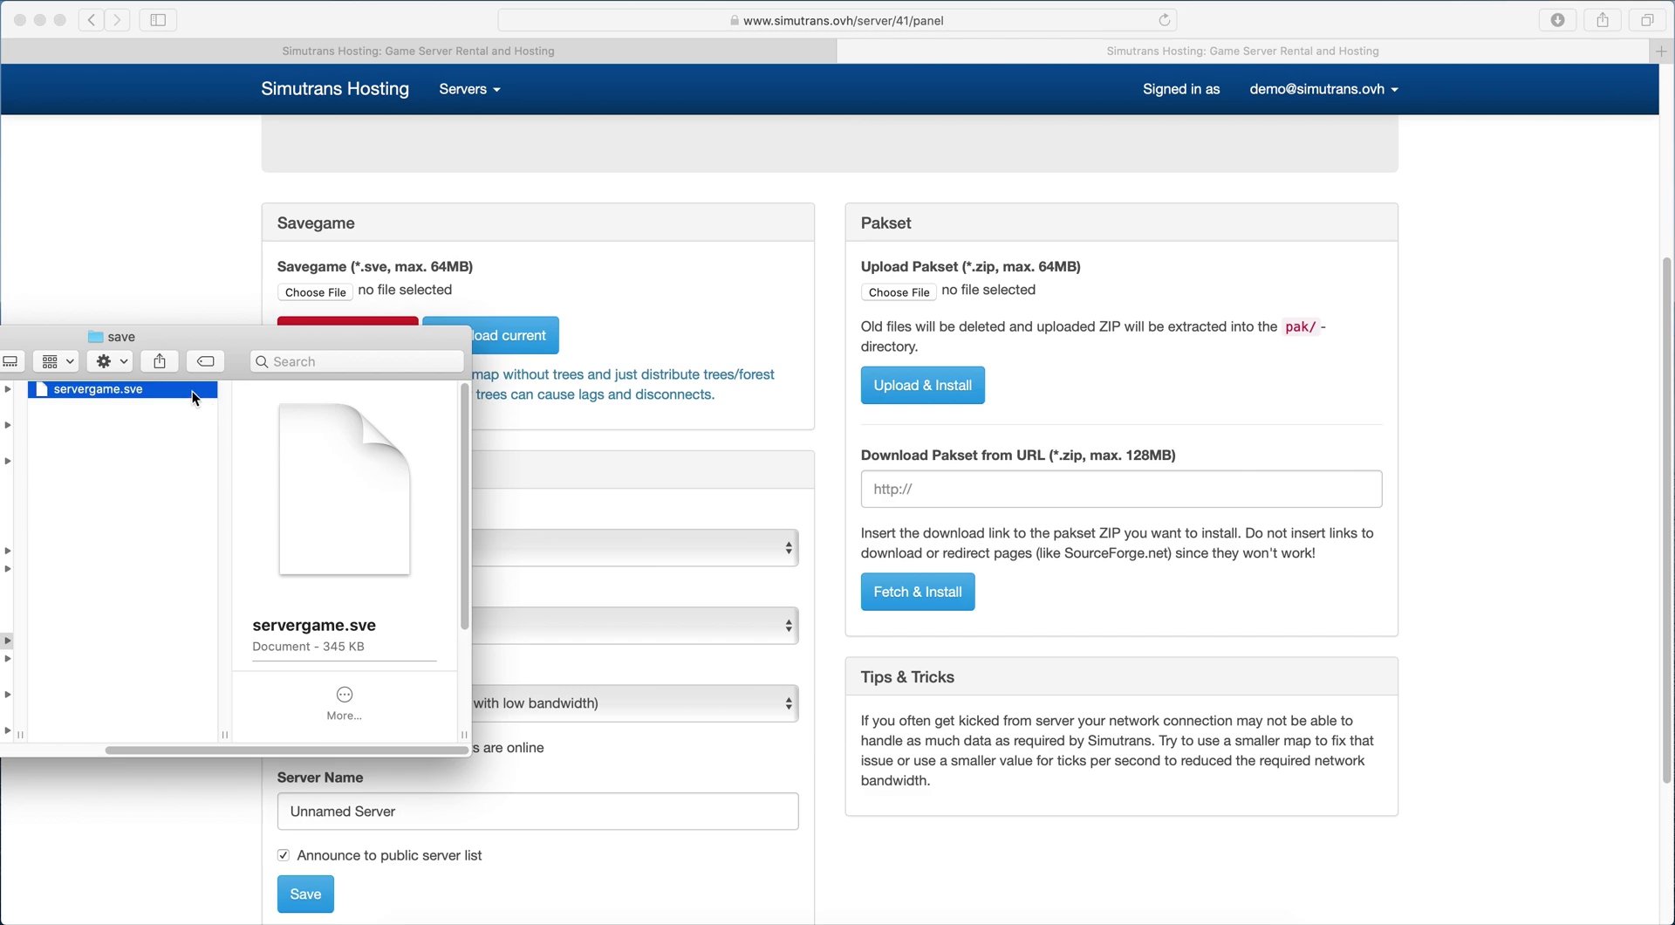
left_click_drag(192, 391, 327, 295)
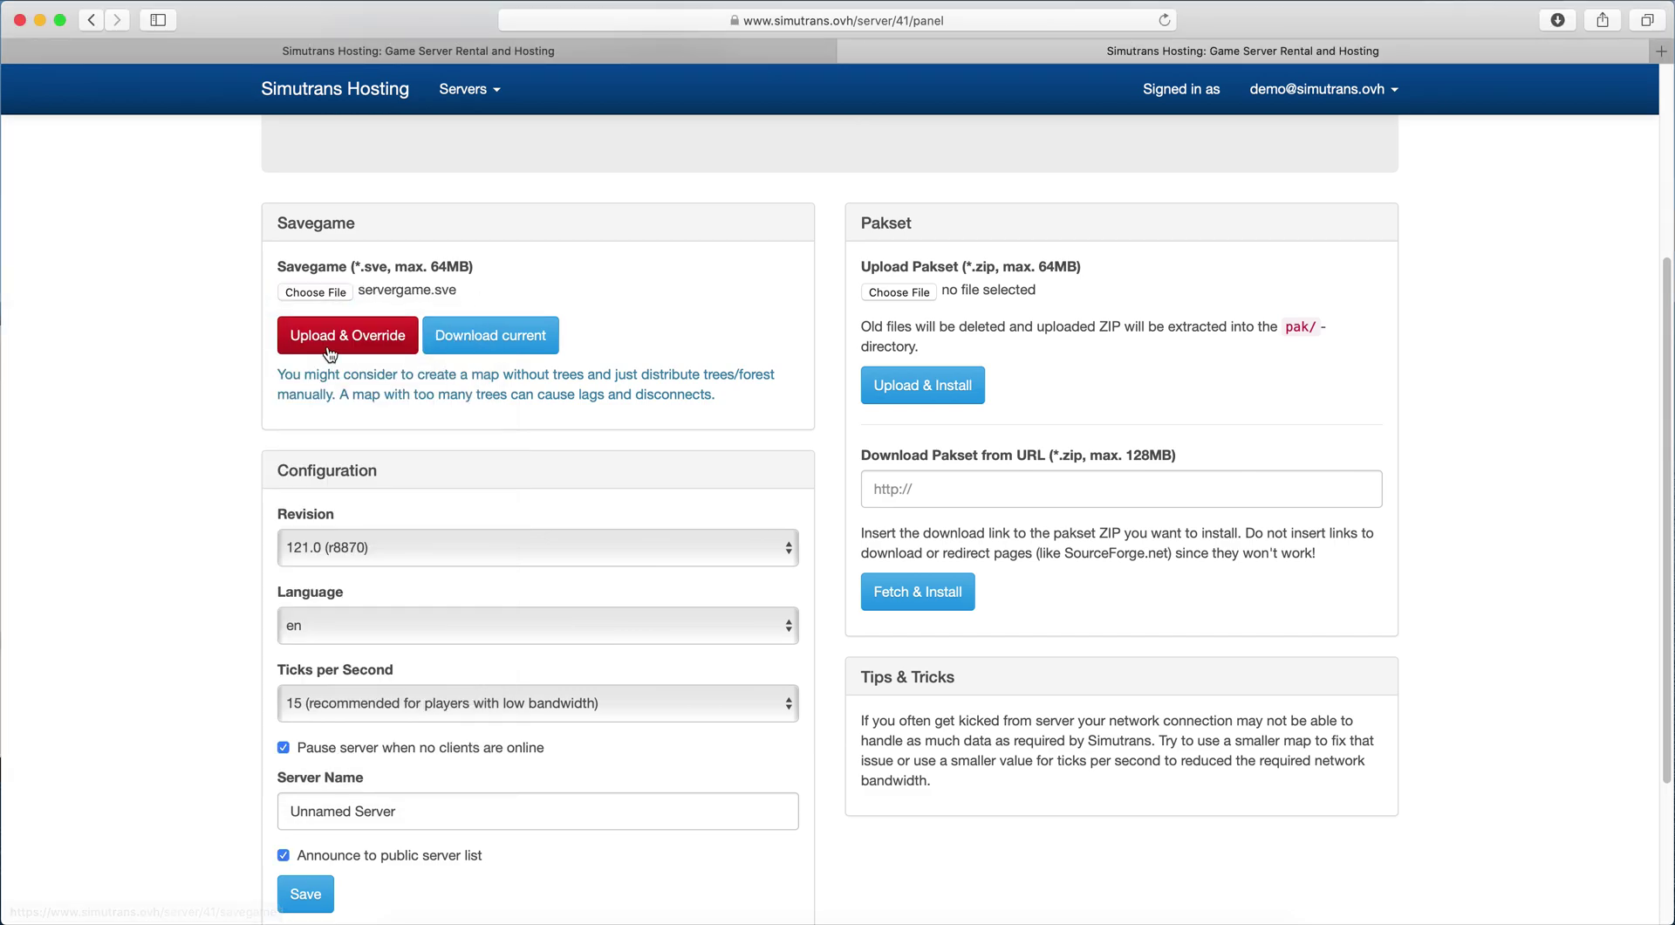
left_click(330, 347)
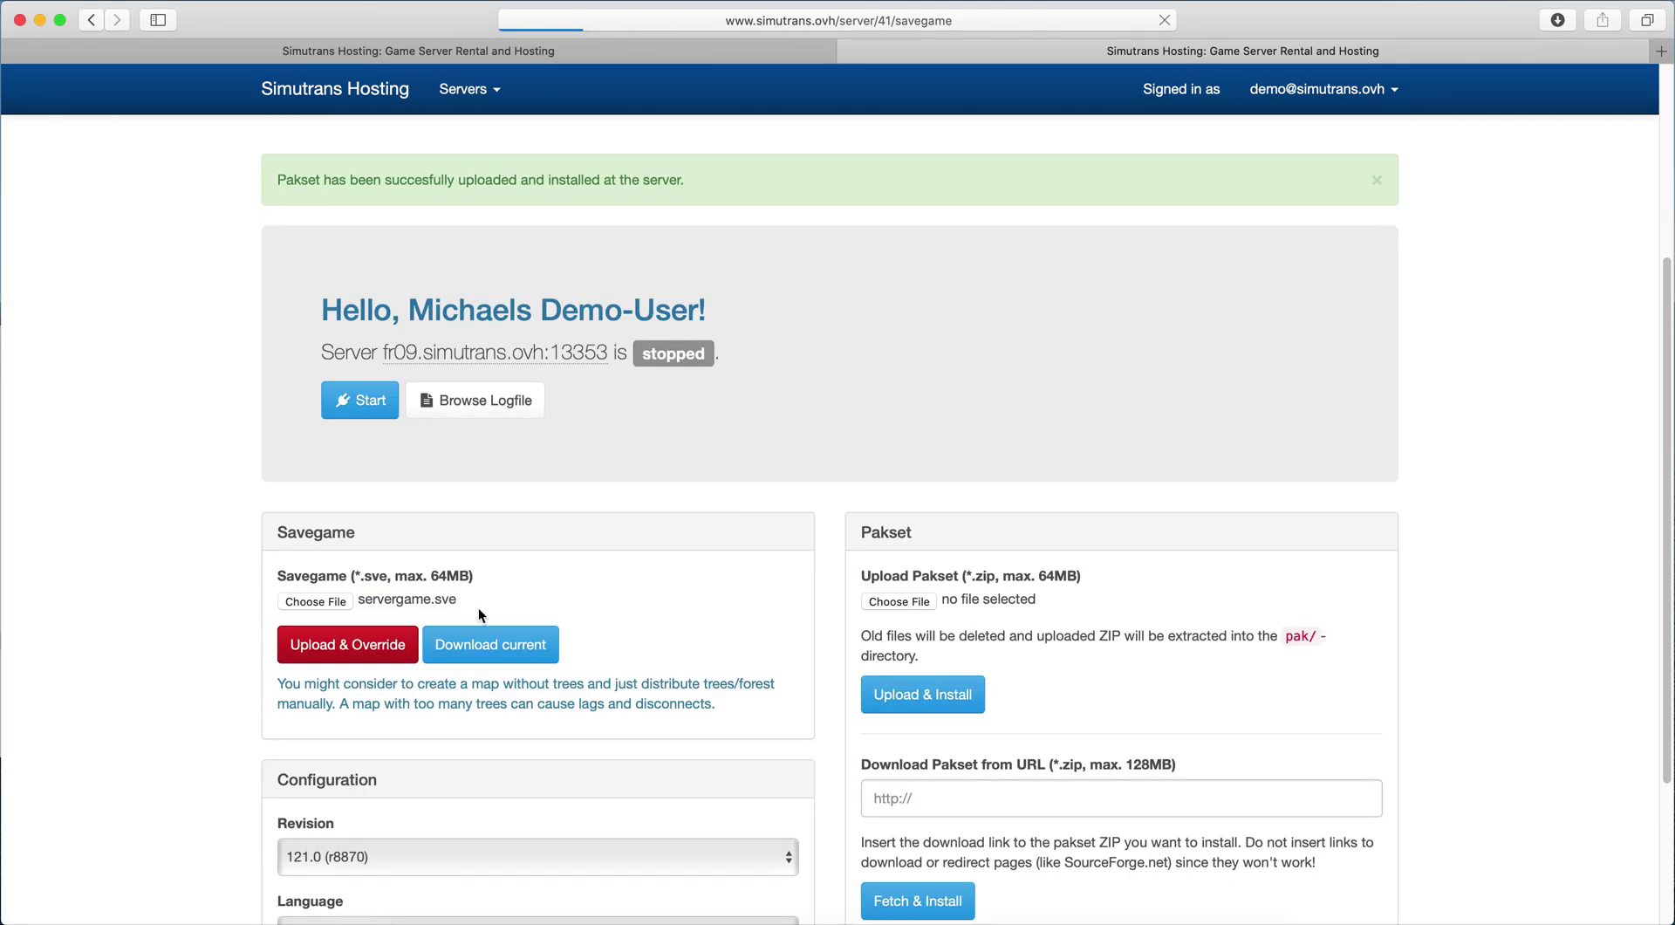
- Name the server Demo-Server, set its ticks per second to 20, and save the configuration
scroll(748, 652, "down", 5)
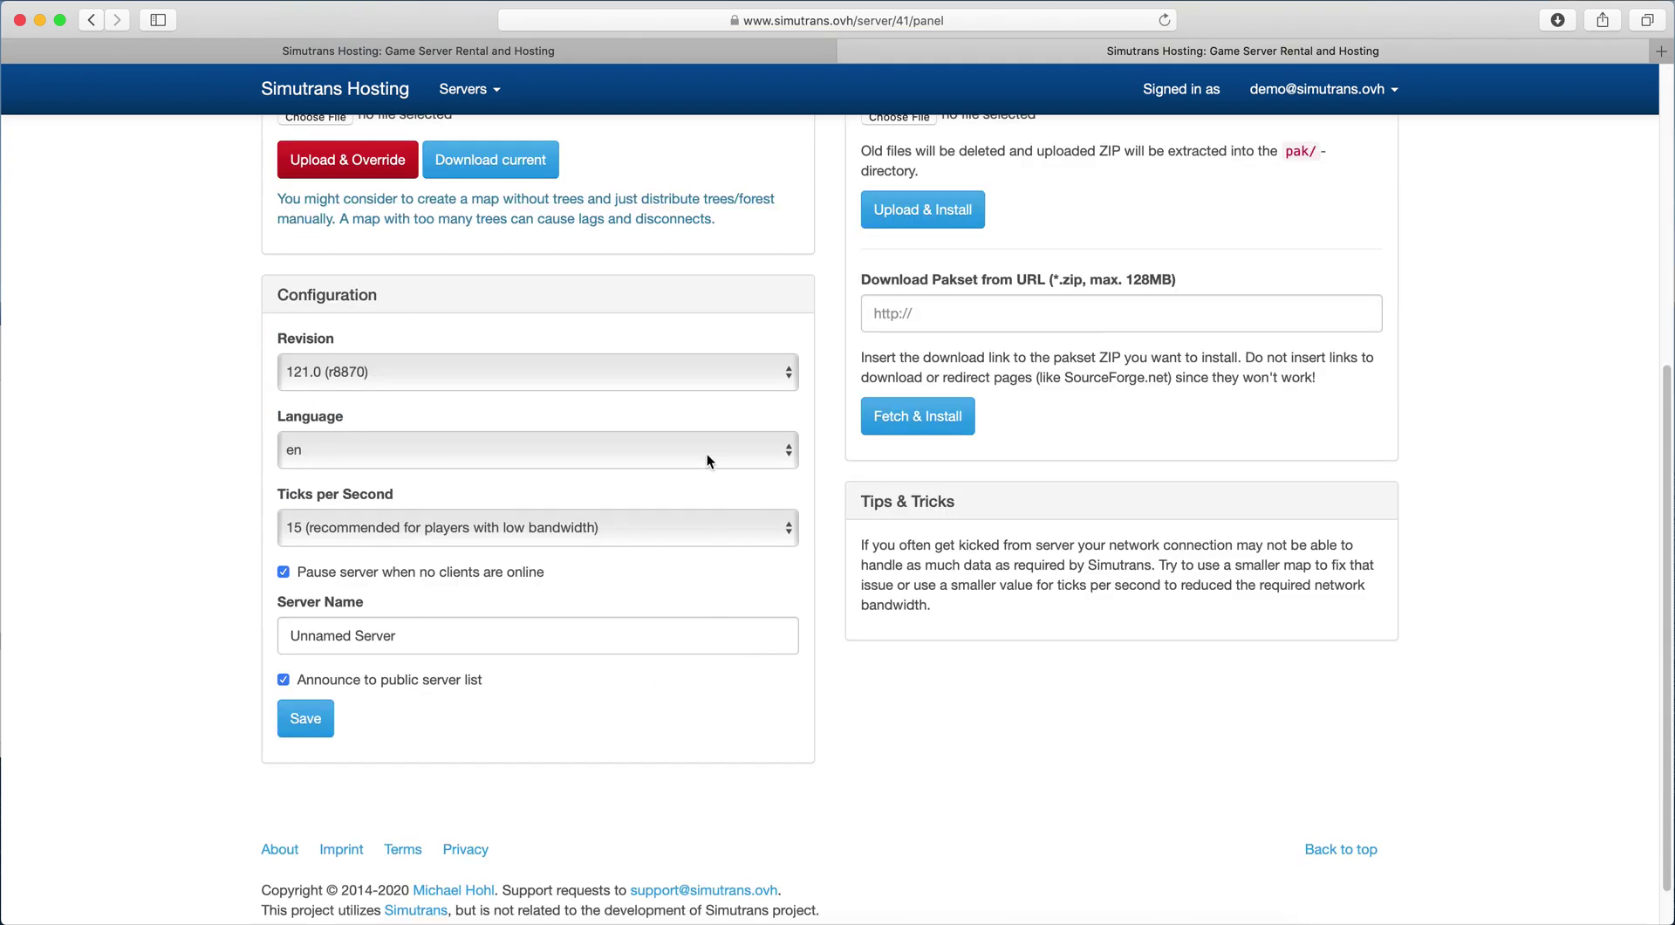
triple_click(524, 650)
type("Demo-Server")
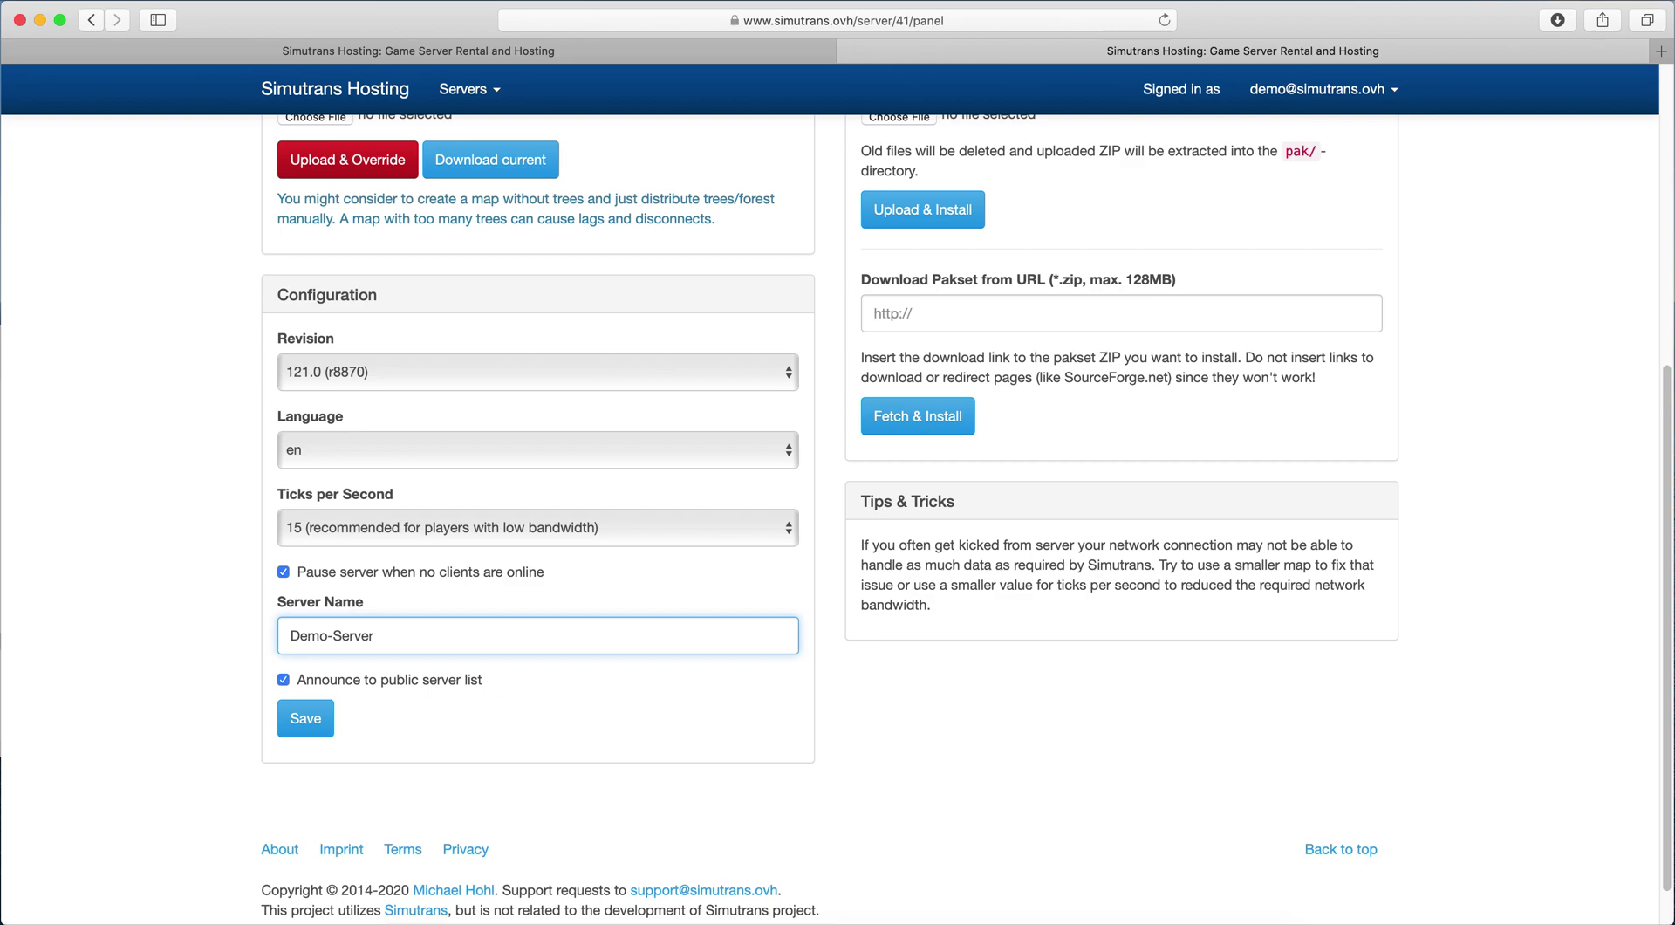
left_click(378, 525)
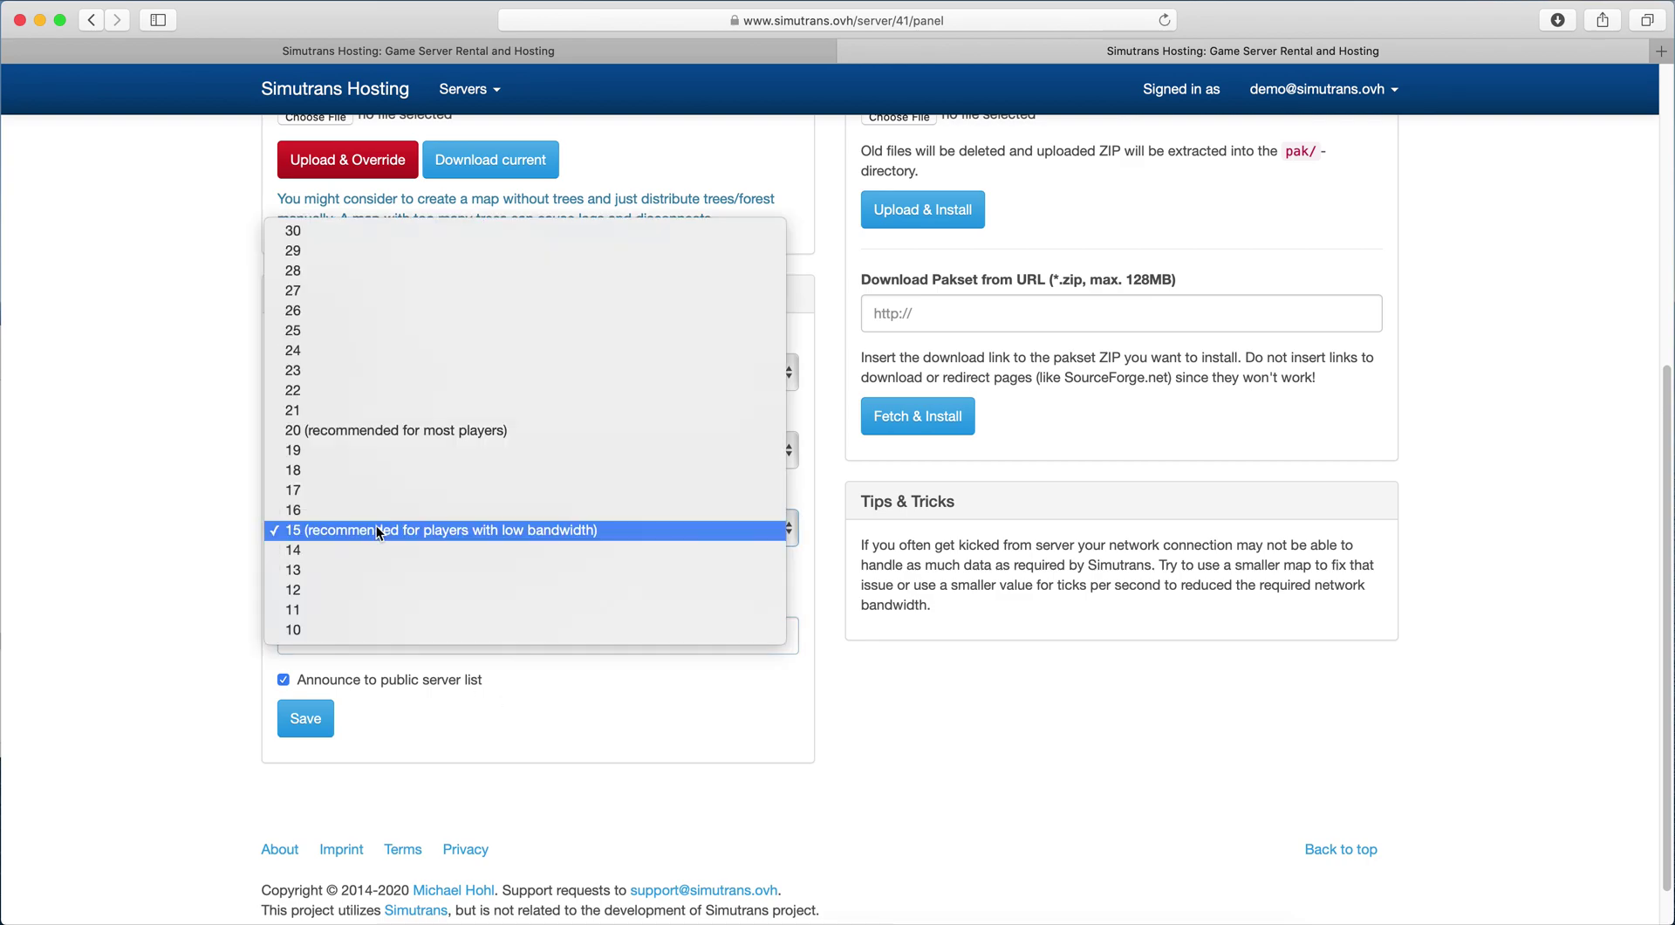
left_click(380, 428)
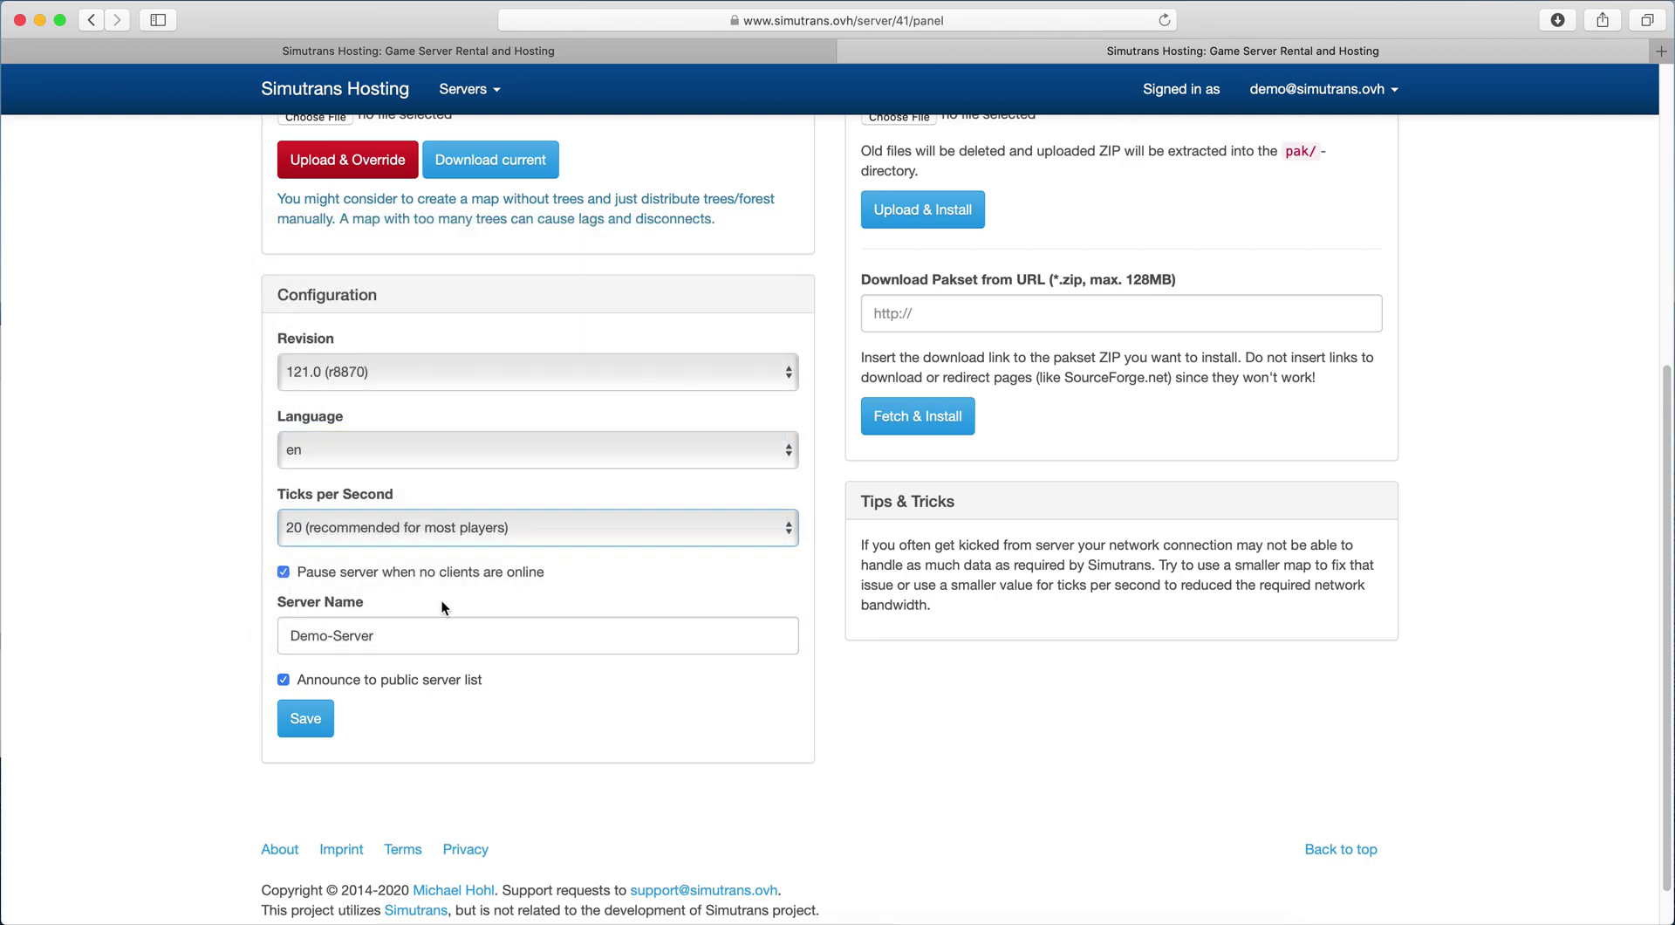
left_click(363, 373)
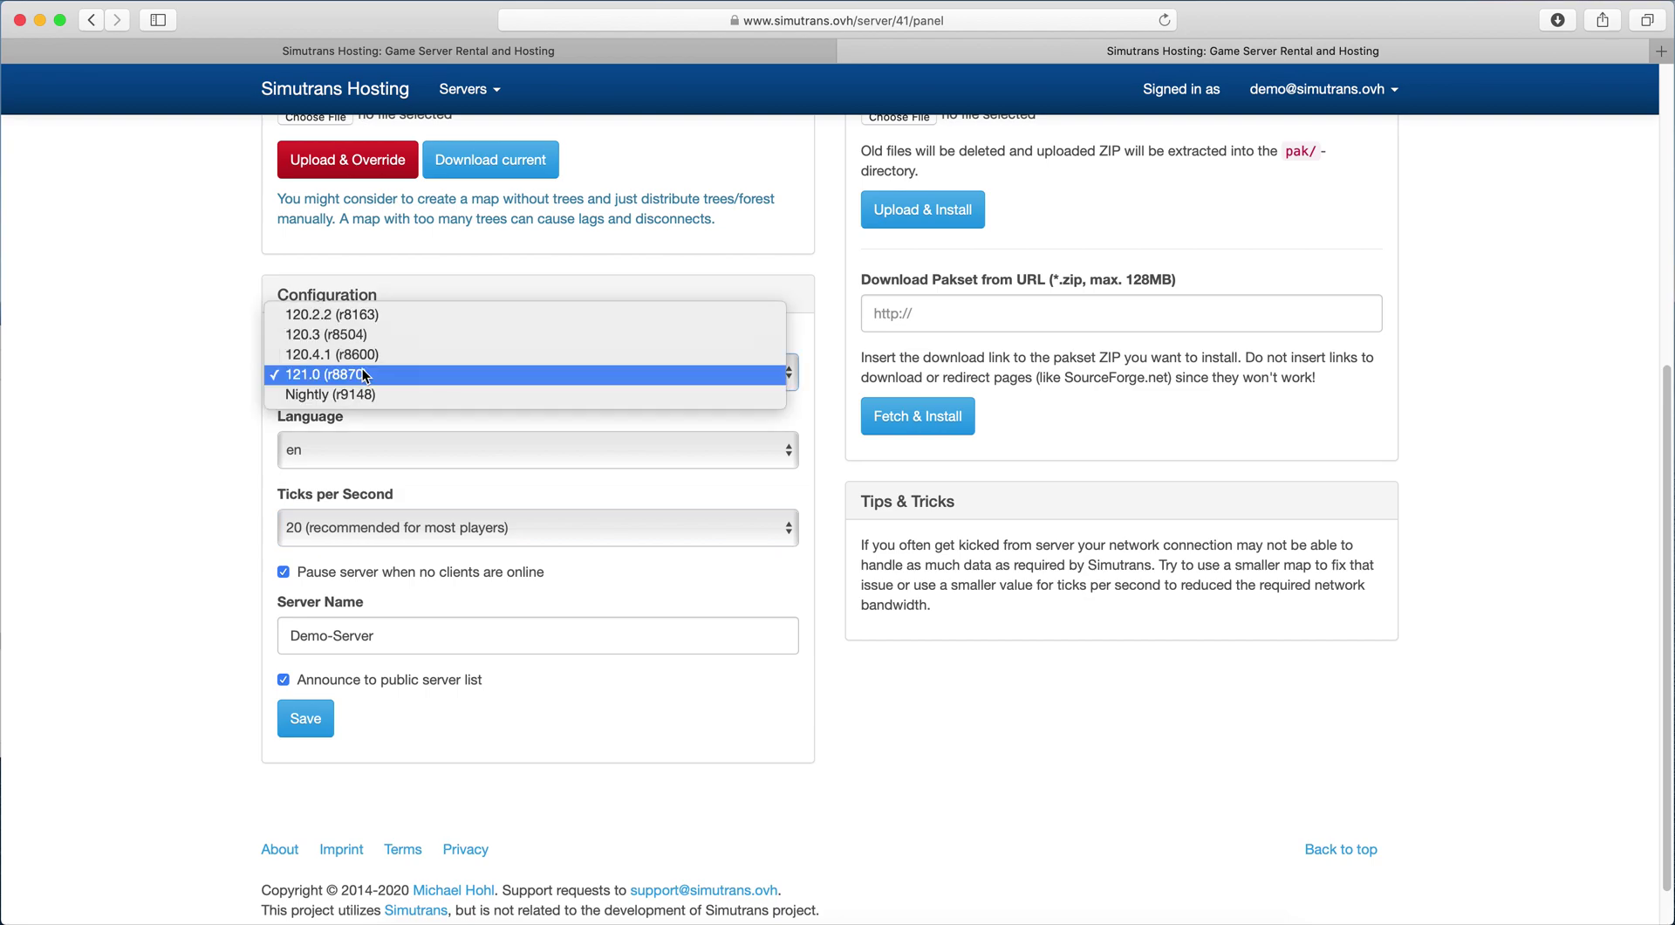
left_click(206, 390)
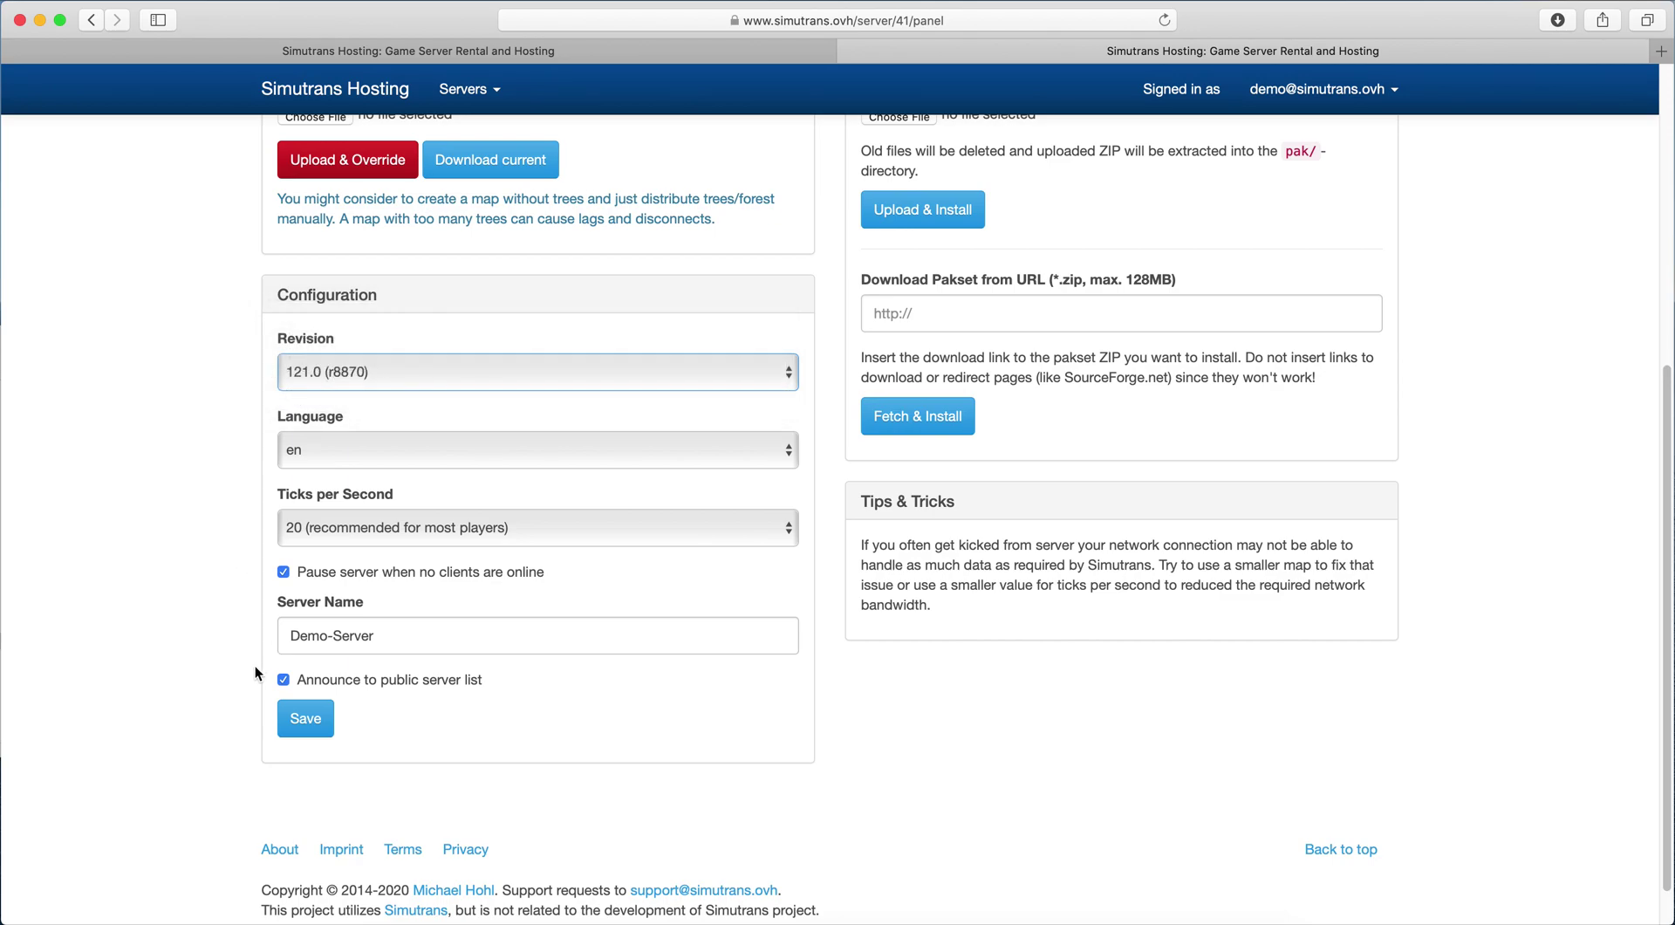
left_click_drag(519, 679, 274, 708)
left_click(297, 728)
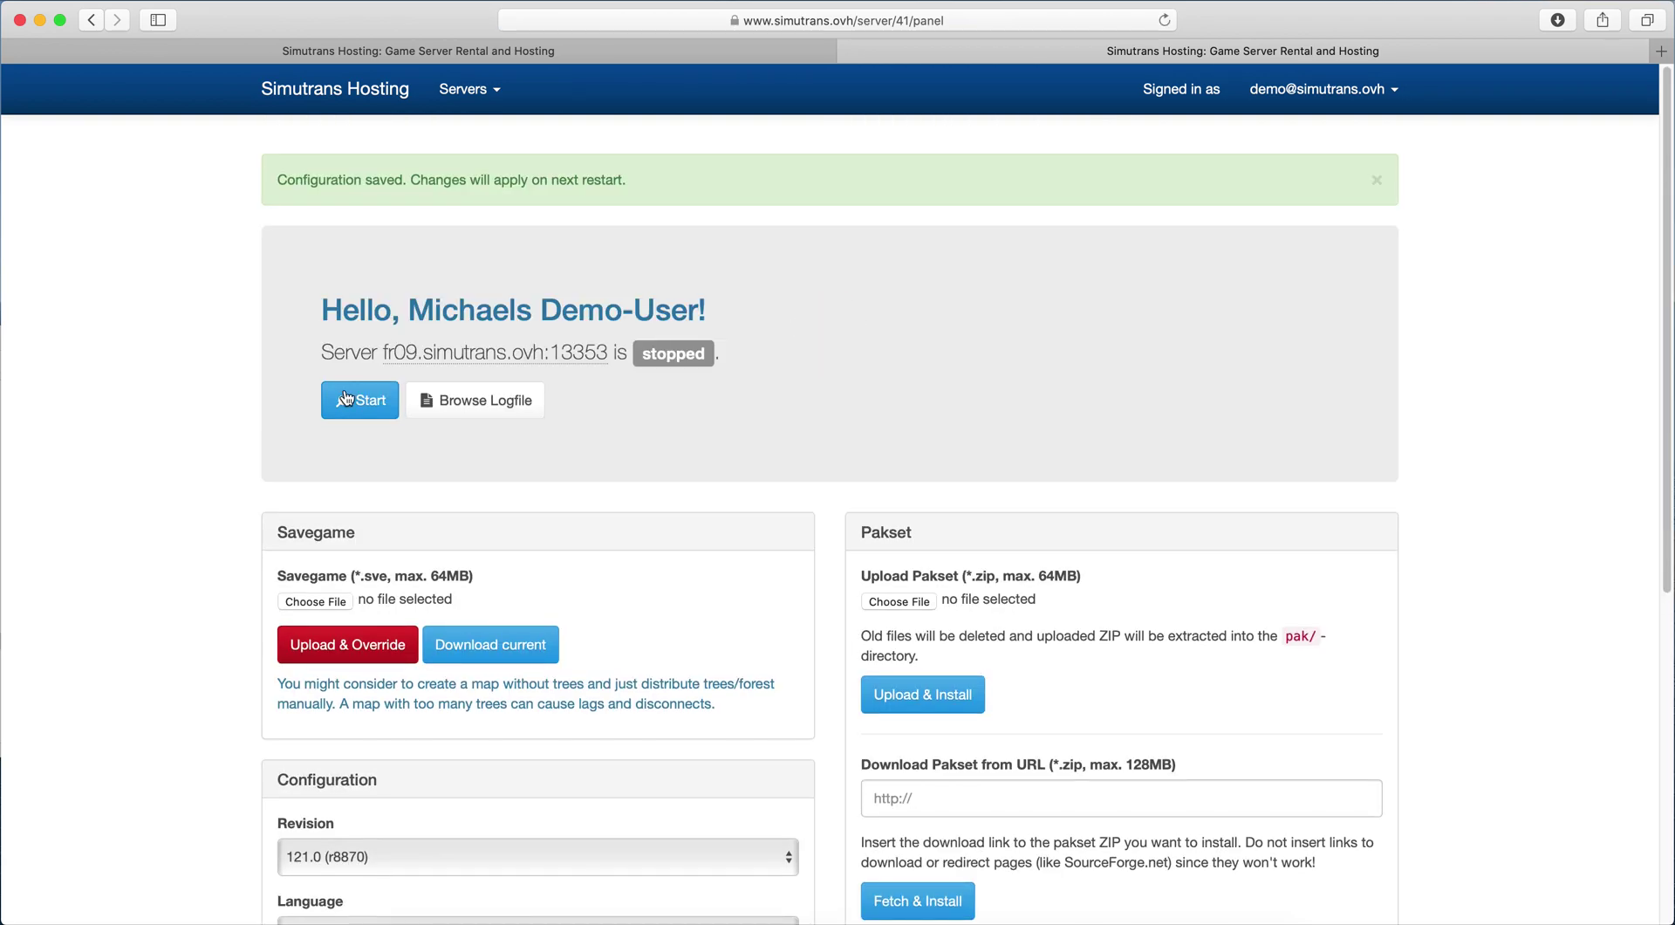
- Start the server and switch to the Simutrans game
left_click(344, 407)
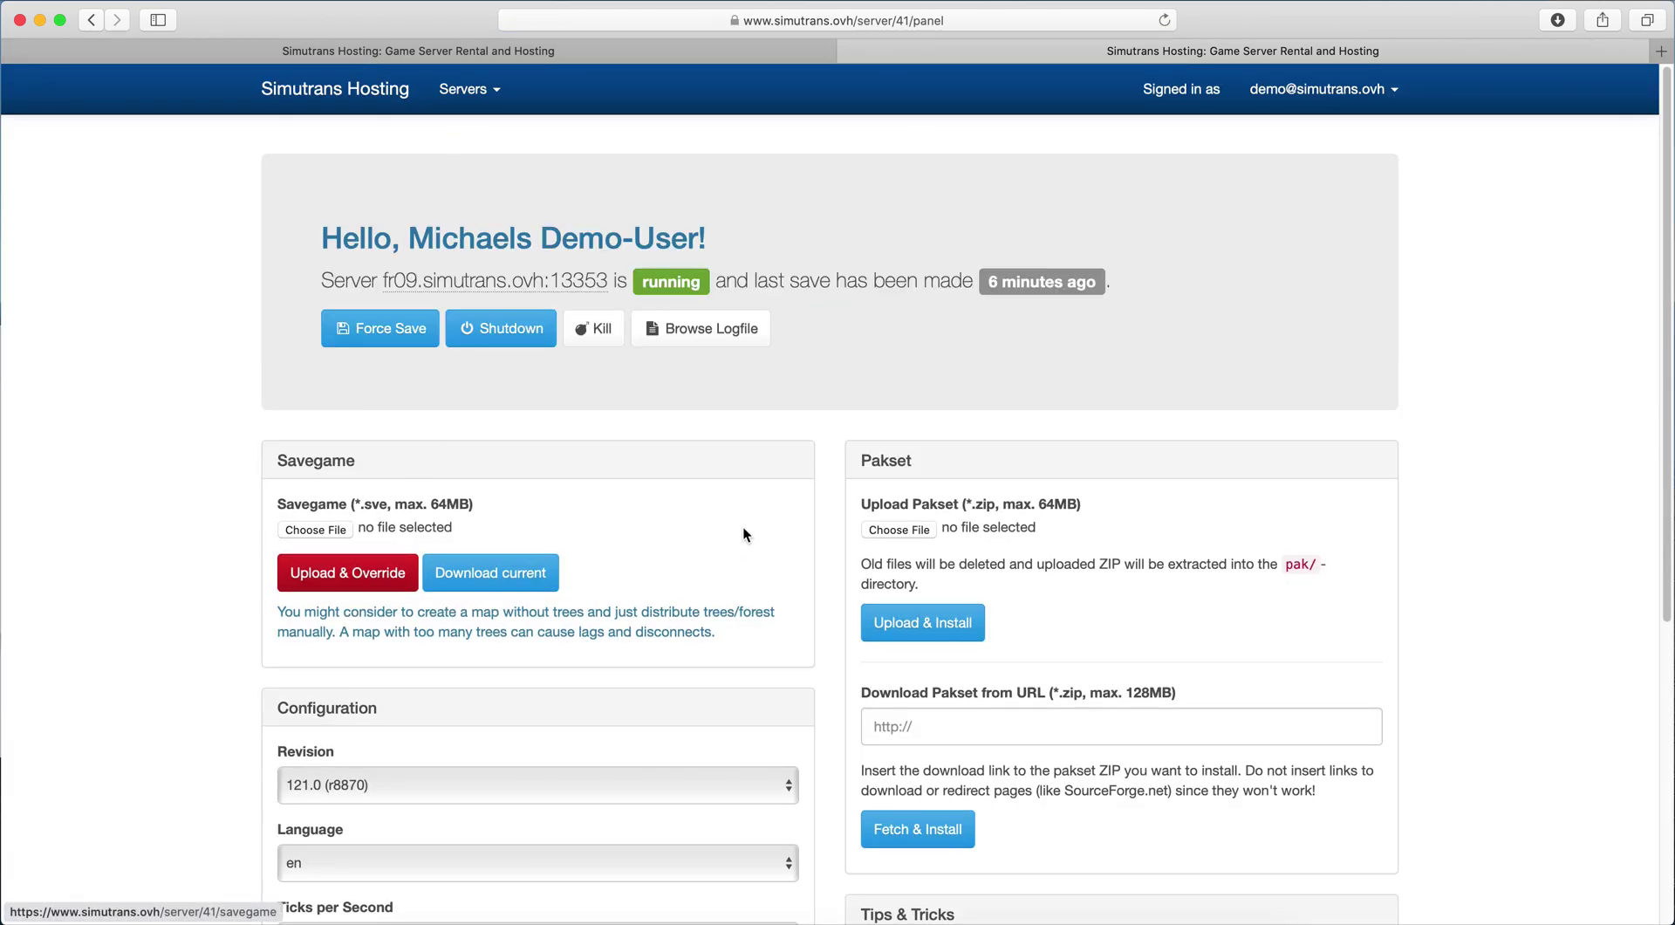
left_click(1091, 923)
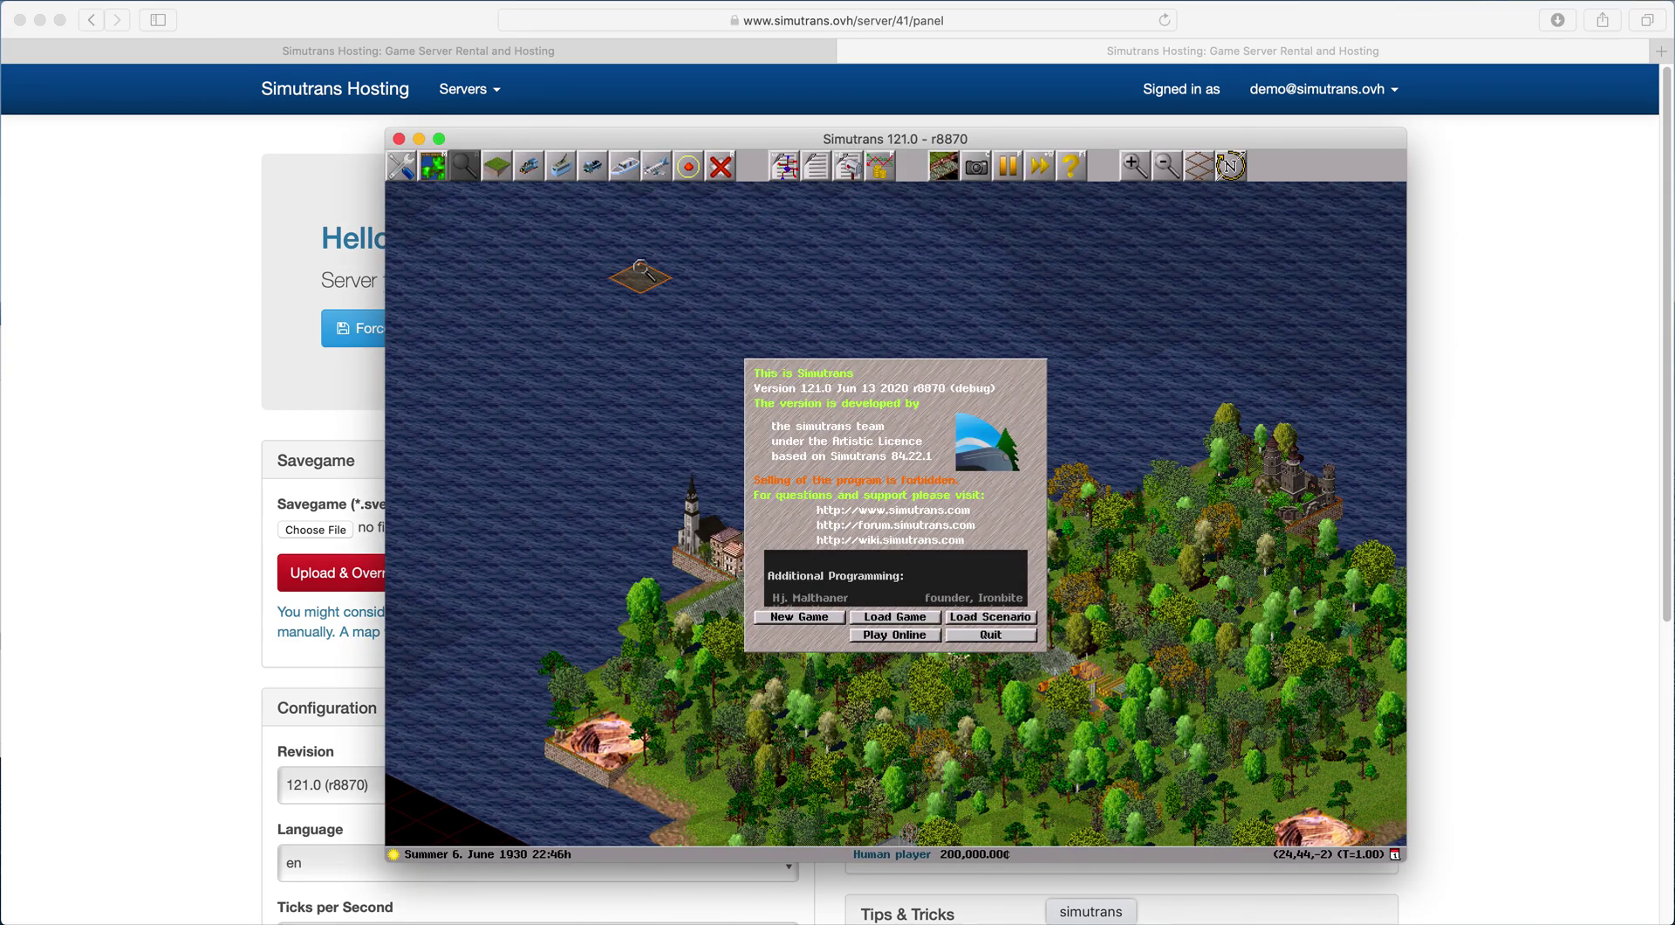
- Switch back to the Simutrans game, choose Demo-Server (fr09.simutrans.ovh) from the online servers, and join it
key("super+q")
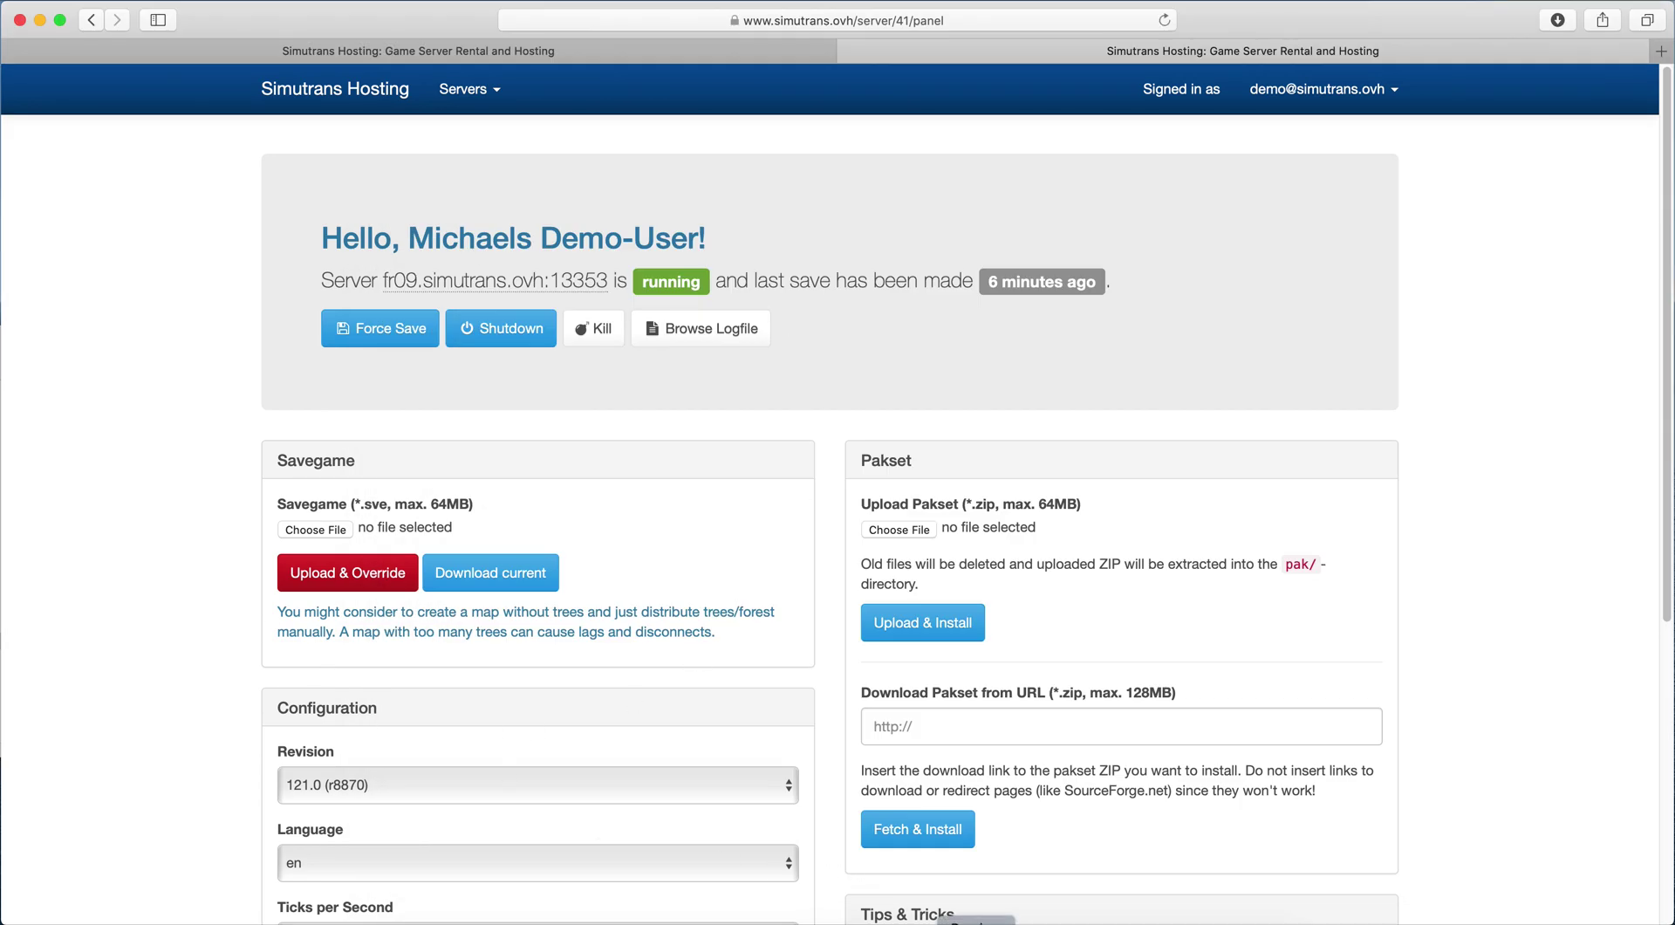
left_click(1090, 922)
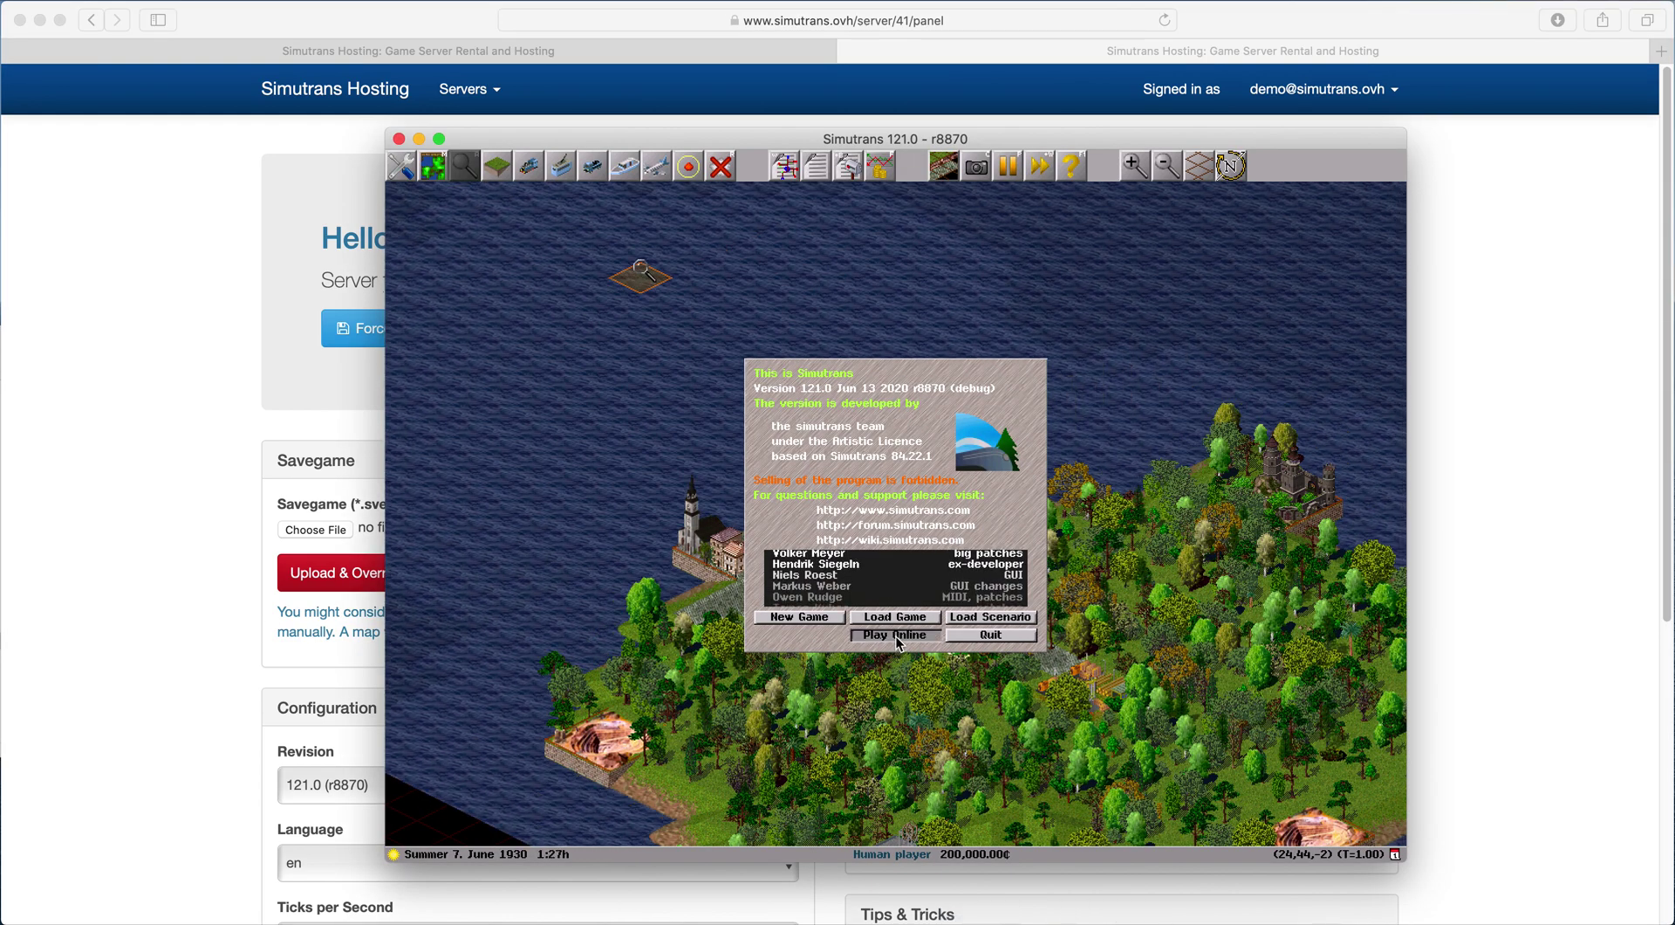
left_click(897, 636)
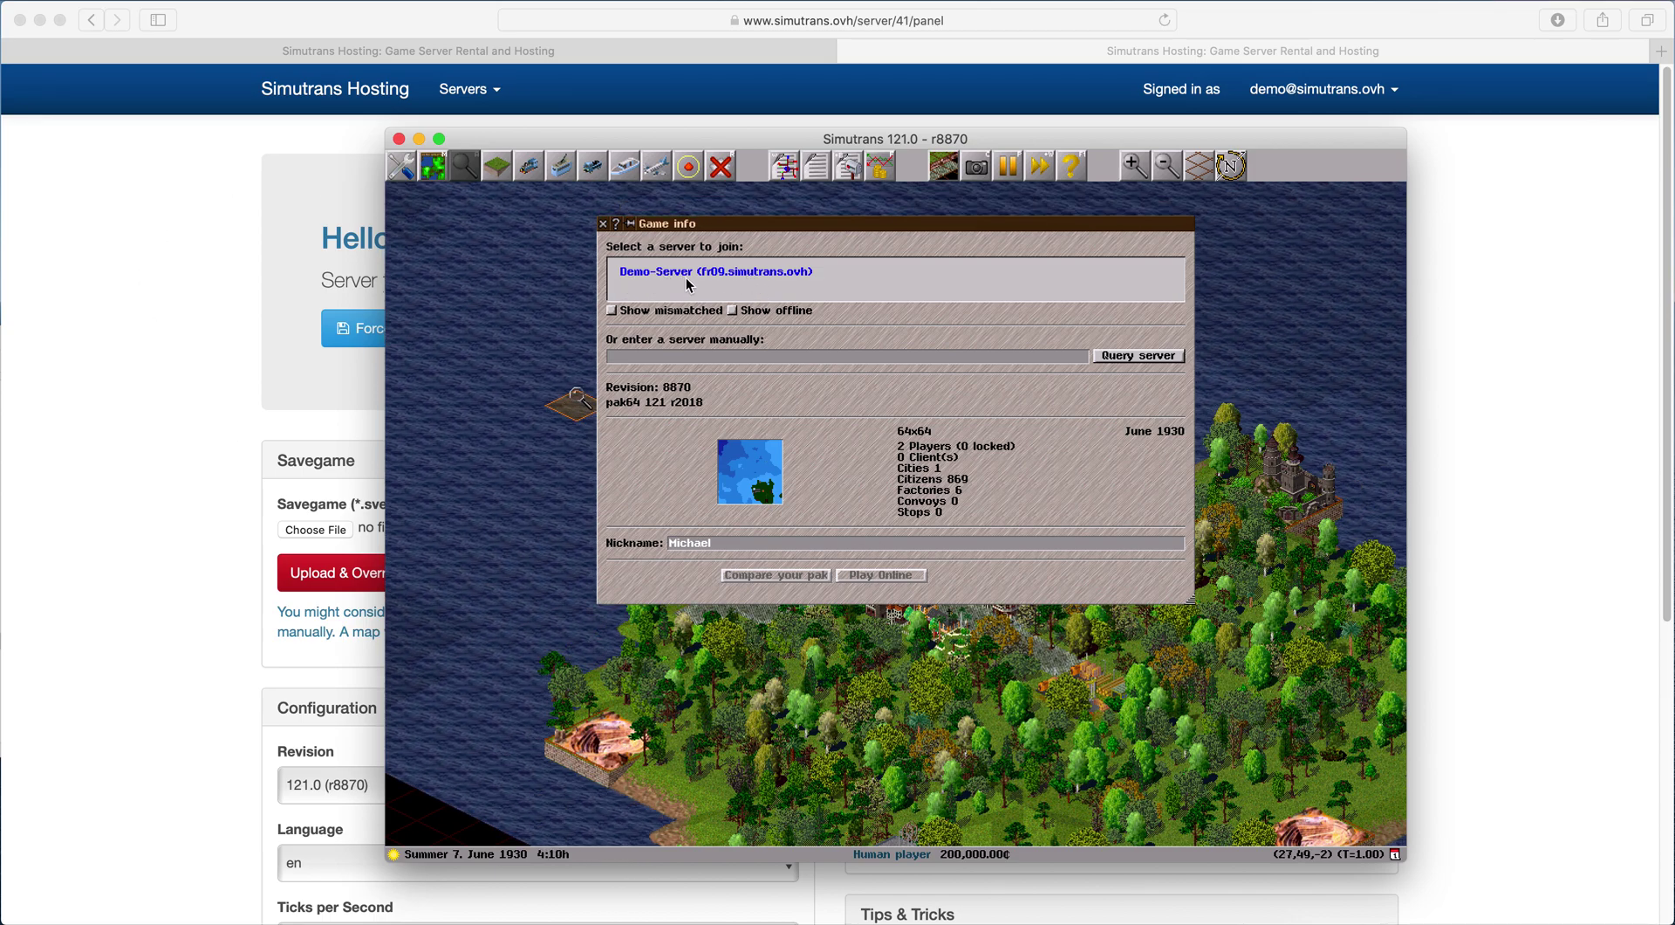
left_click(628, 271)
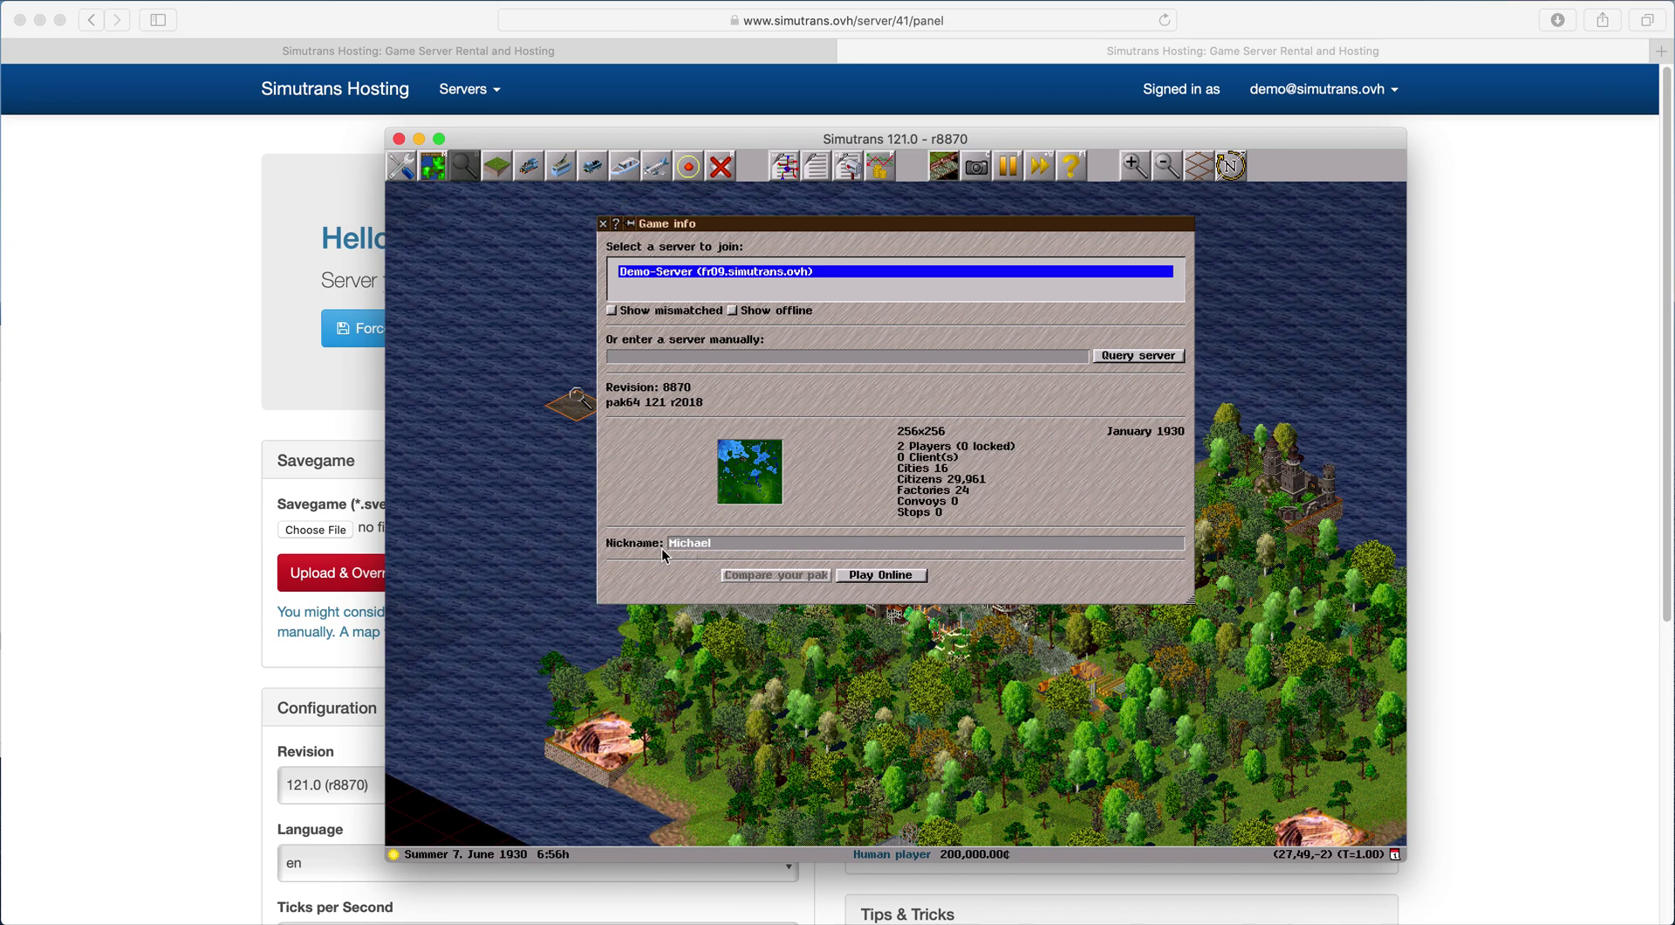
left_click(856, 574)
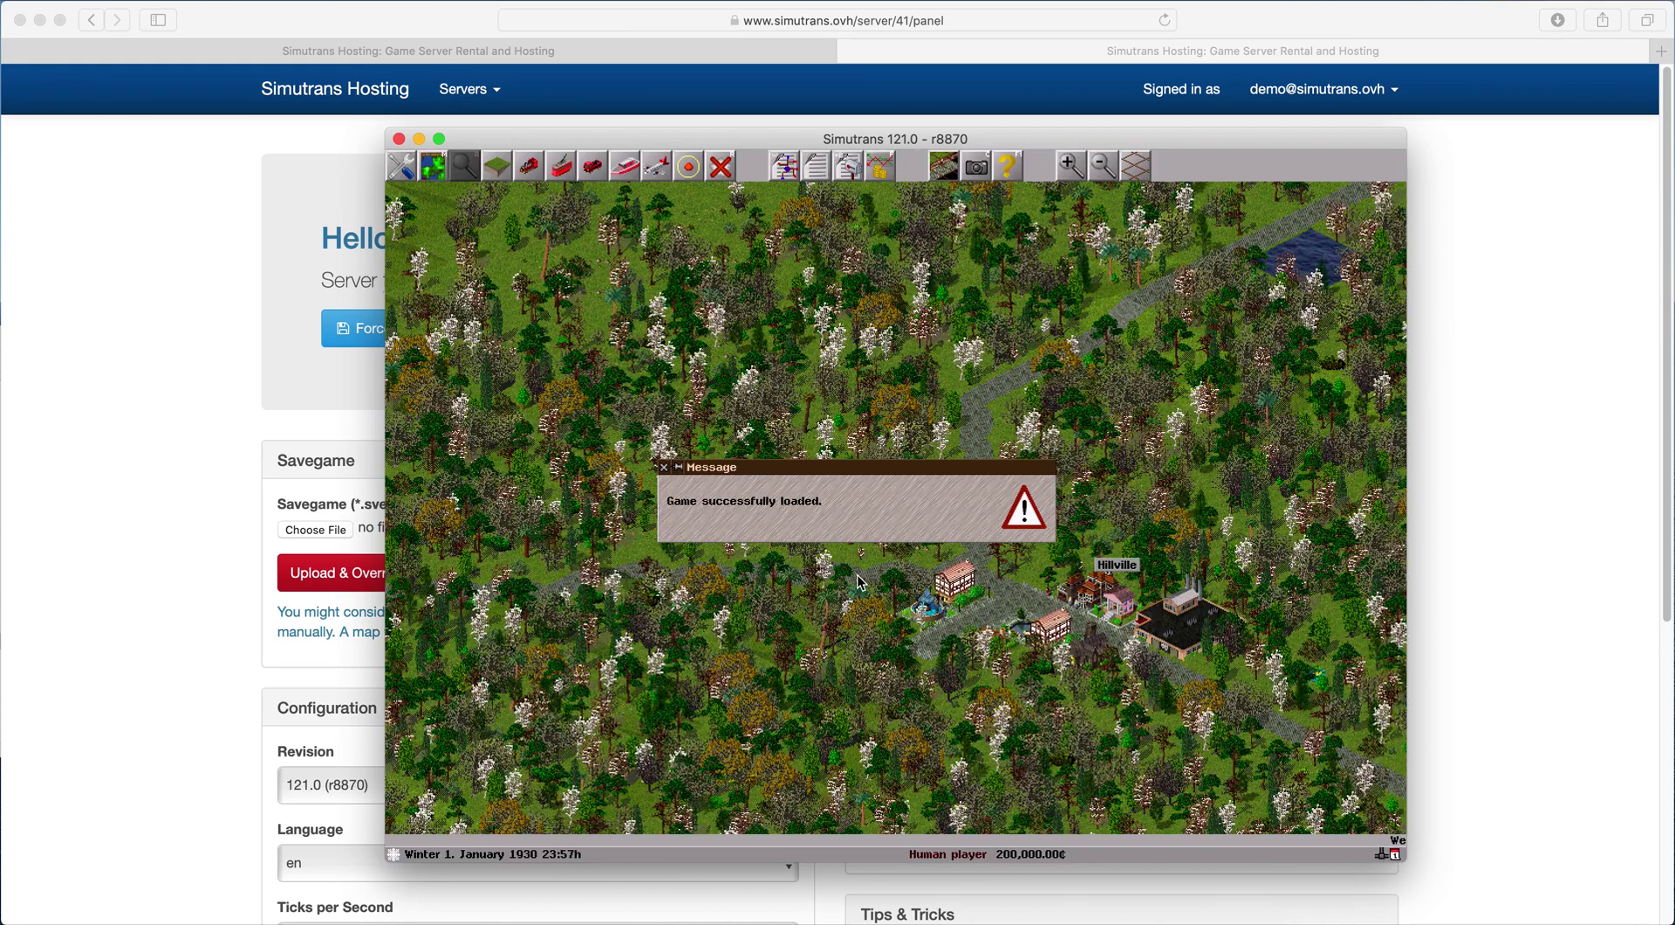
- Examine the joined server's map, both in overview and close up around the towns of Oakborough and Hillville
scroll(895, 663, "down", 5)
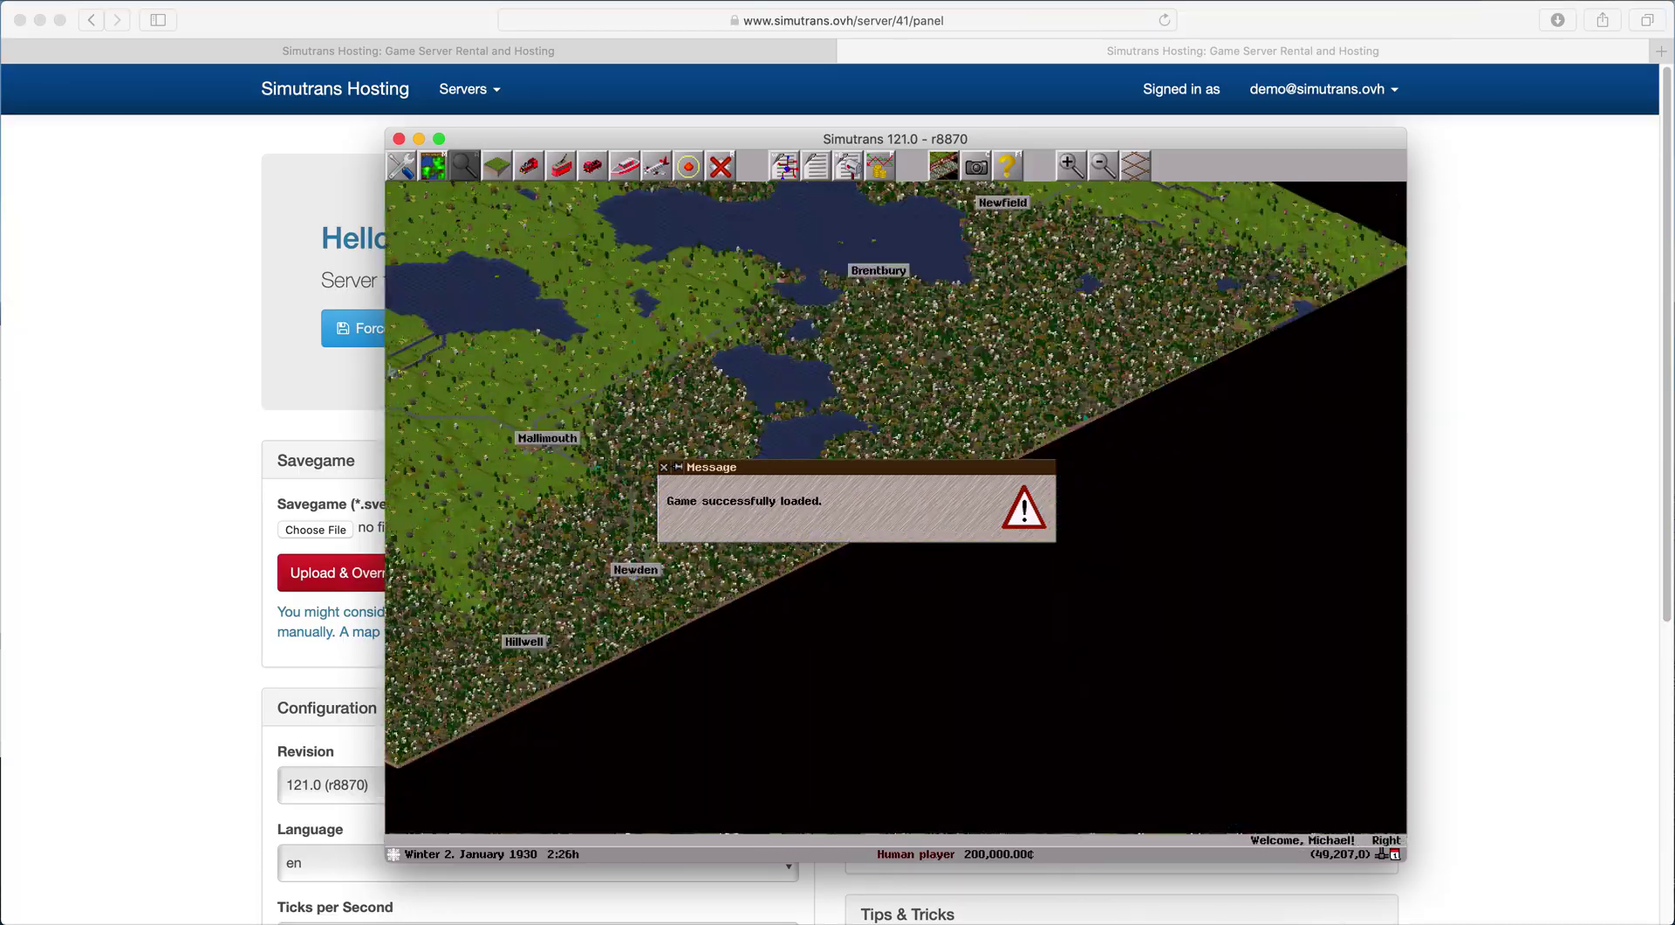
left_click_drag(1071, 456, 1071, 456)
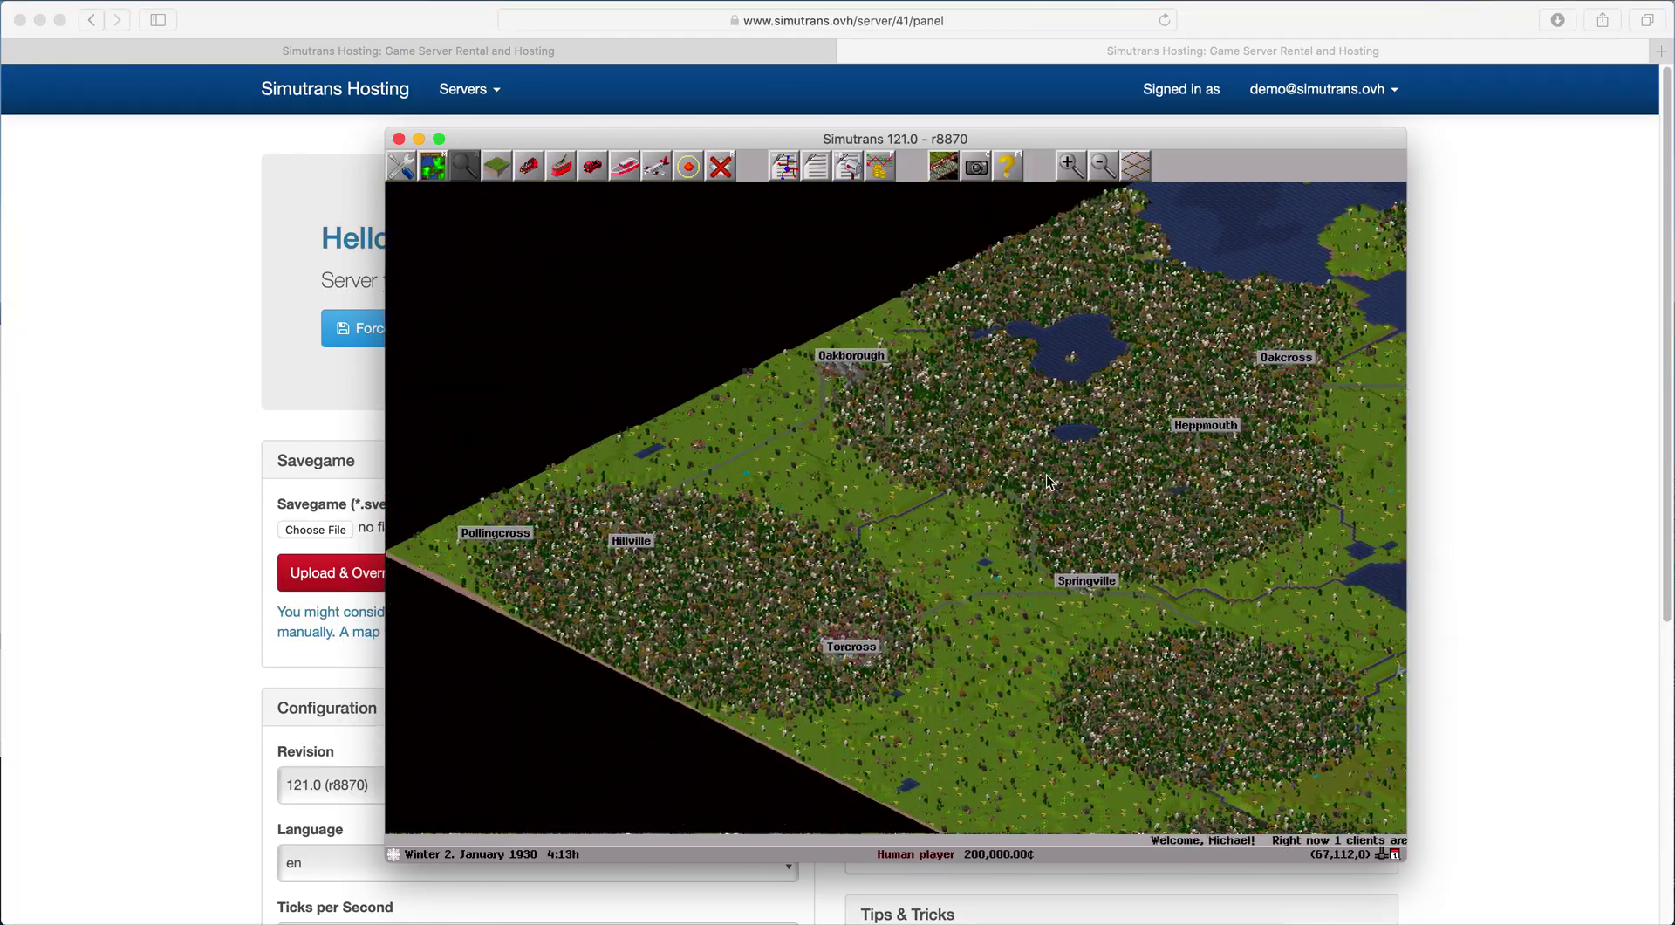
scroll(868, 471, "up", 4)
scroll(867, 471, "up", 3)
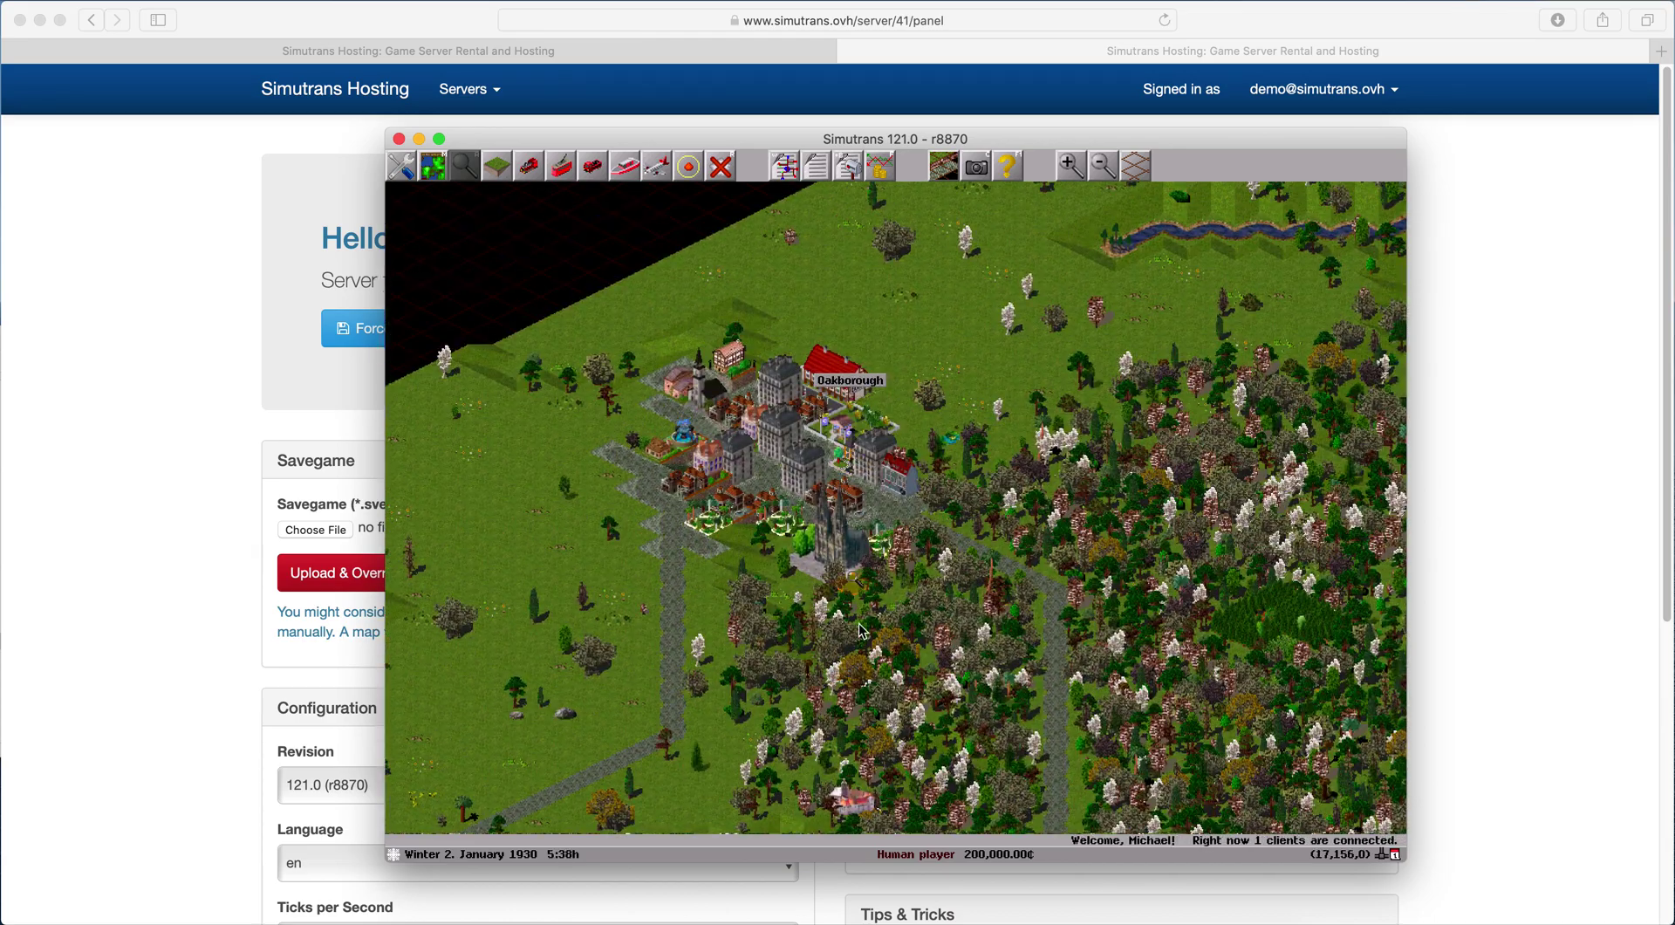
scroll(851, 602, "up", 2)
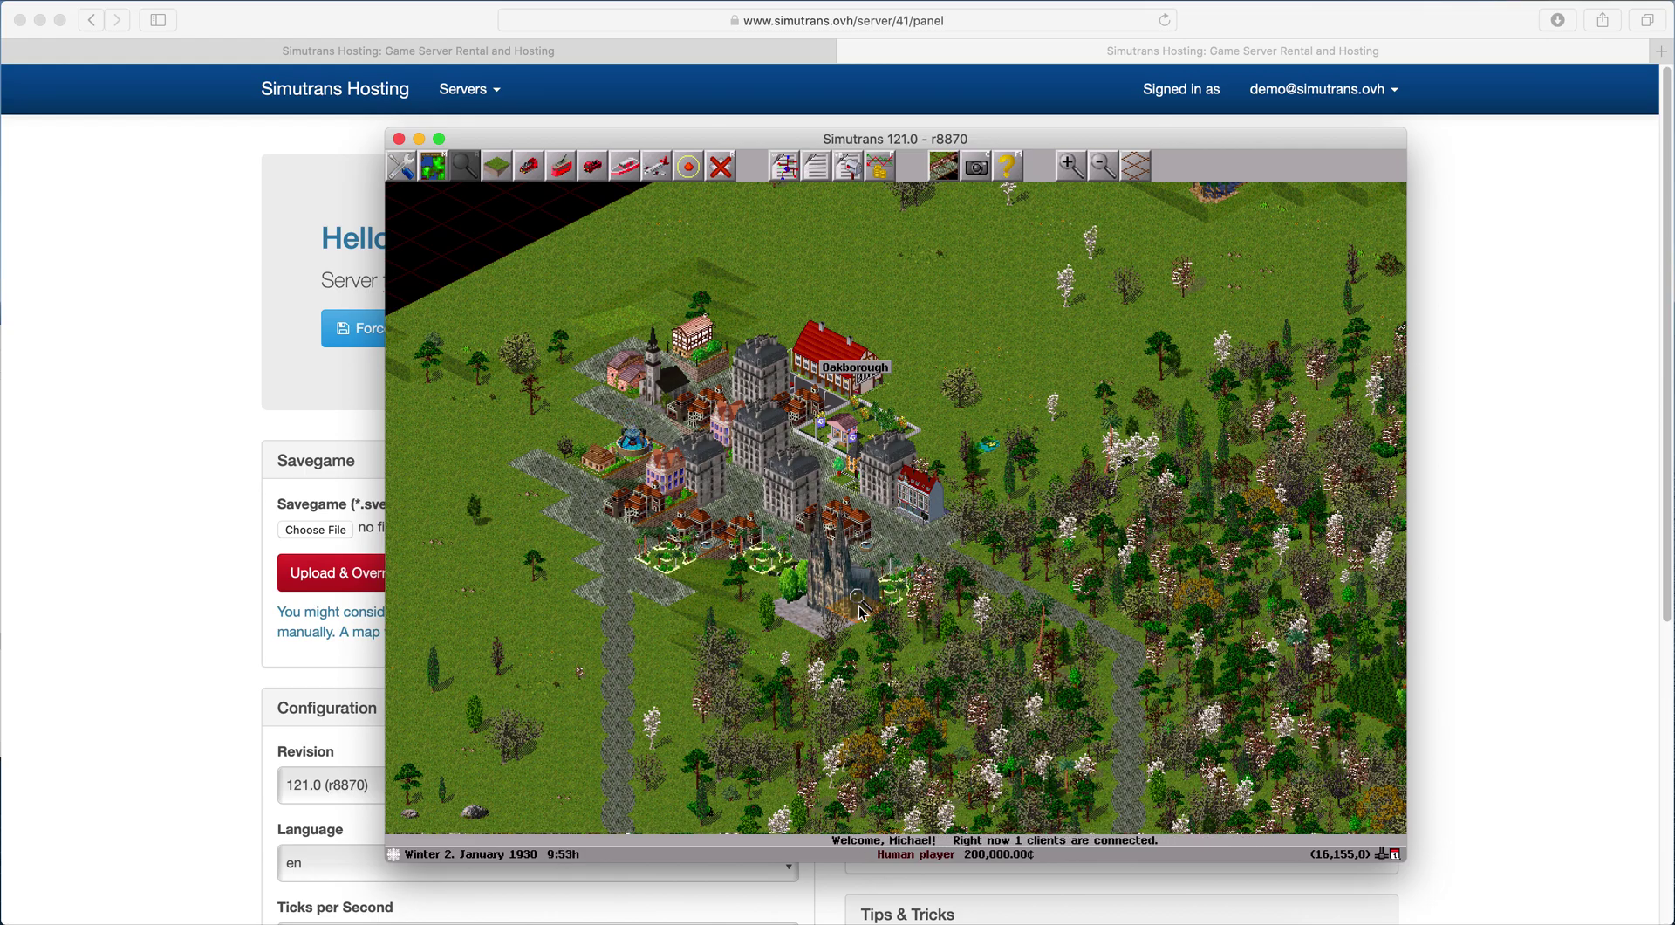
left_click_drag(860, 611, 860, 611)
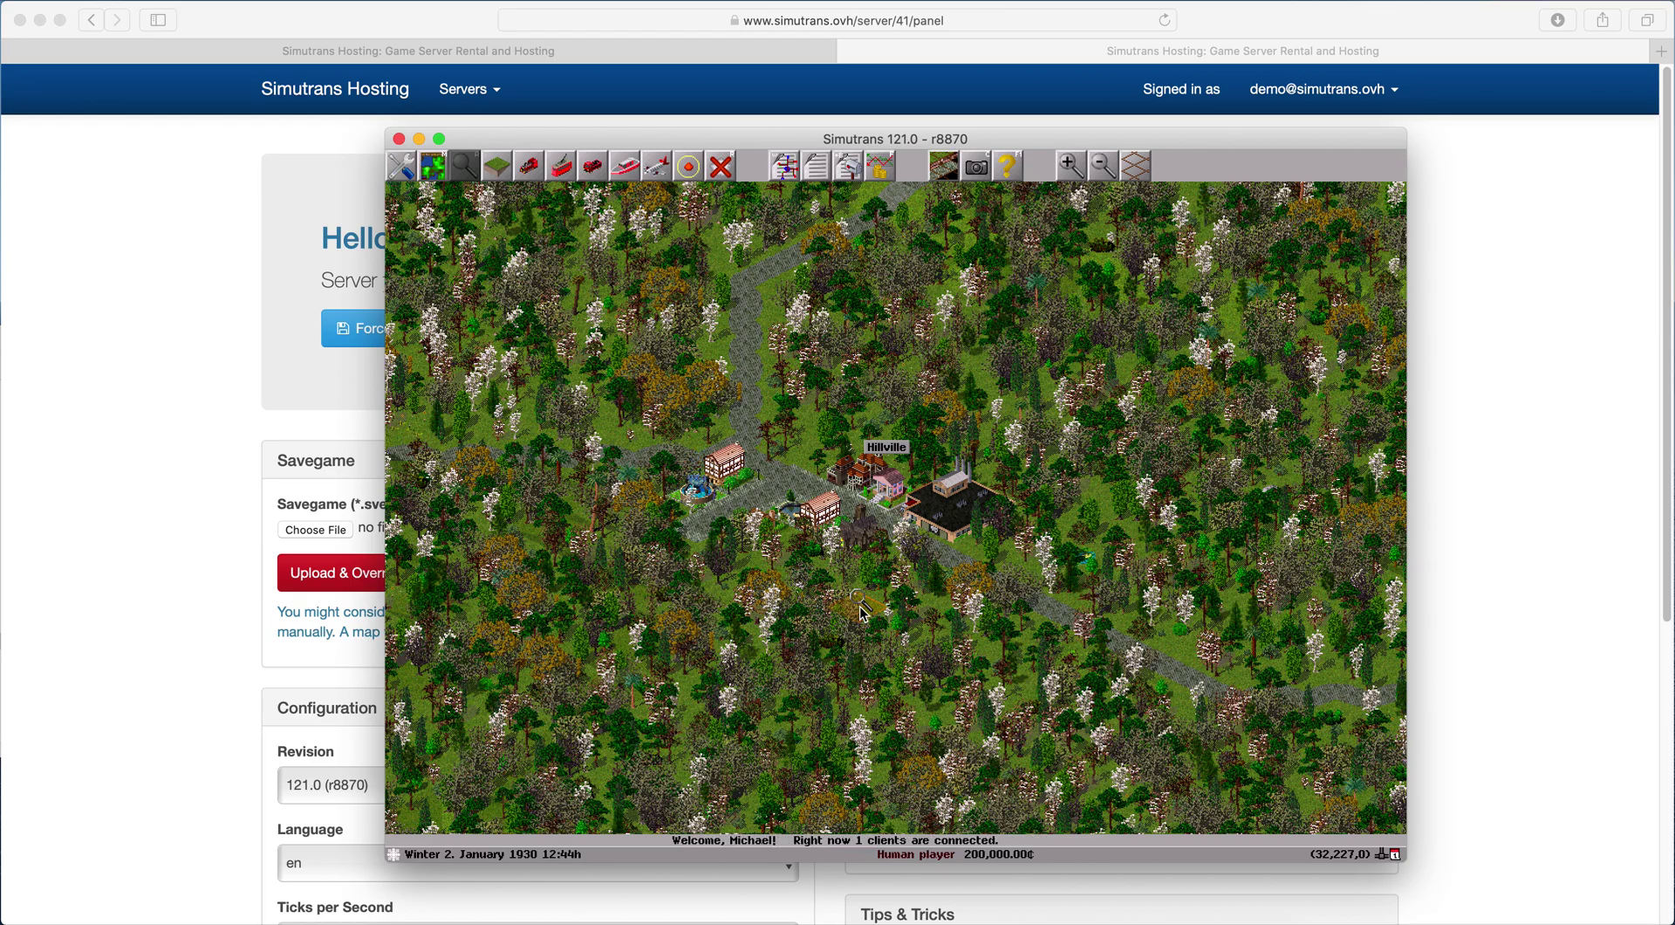
scroll(1106, 237, "down", 3)
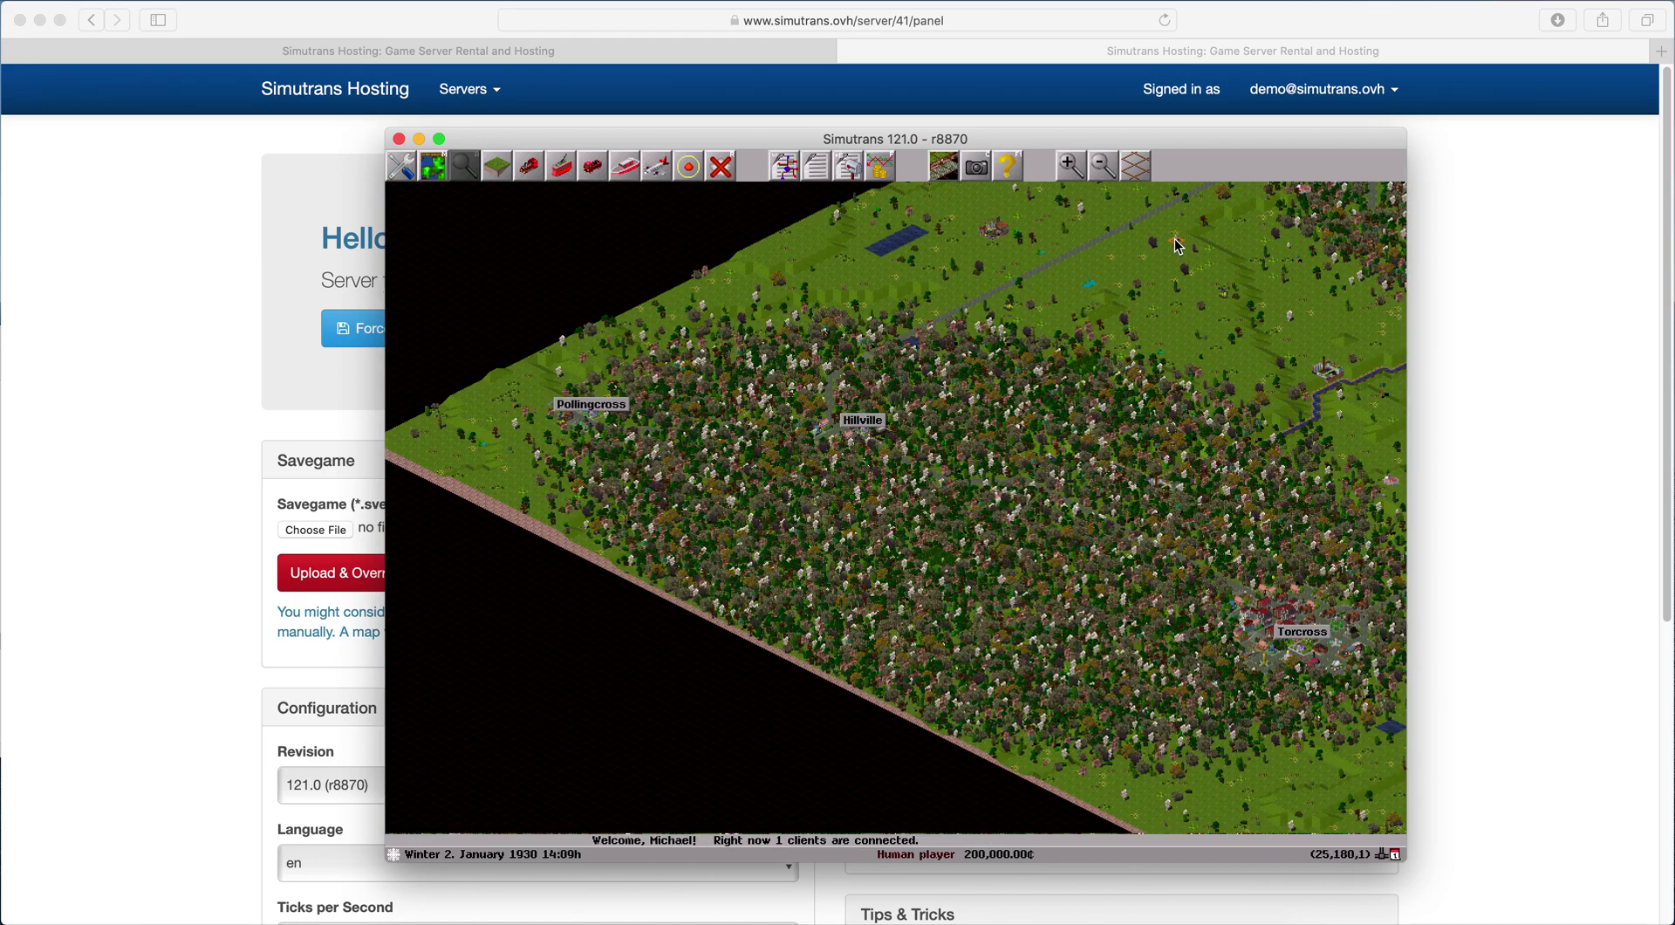